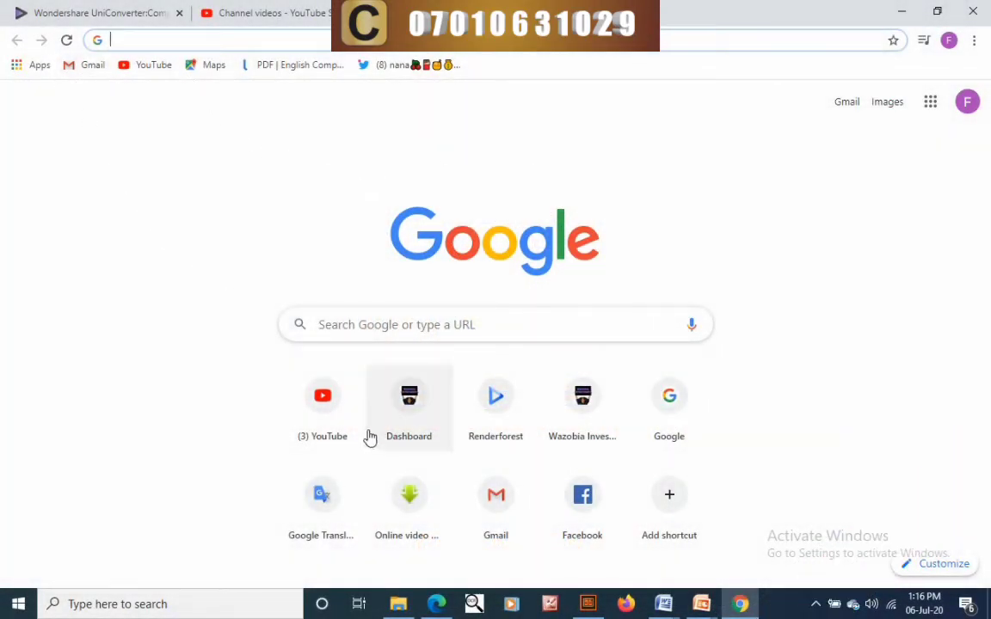
# - Launch Google Classroom from the Google apps grid on Chrome's new tab page
pyautogui.click(928, 107)
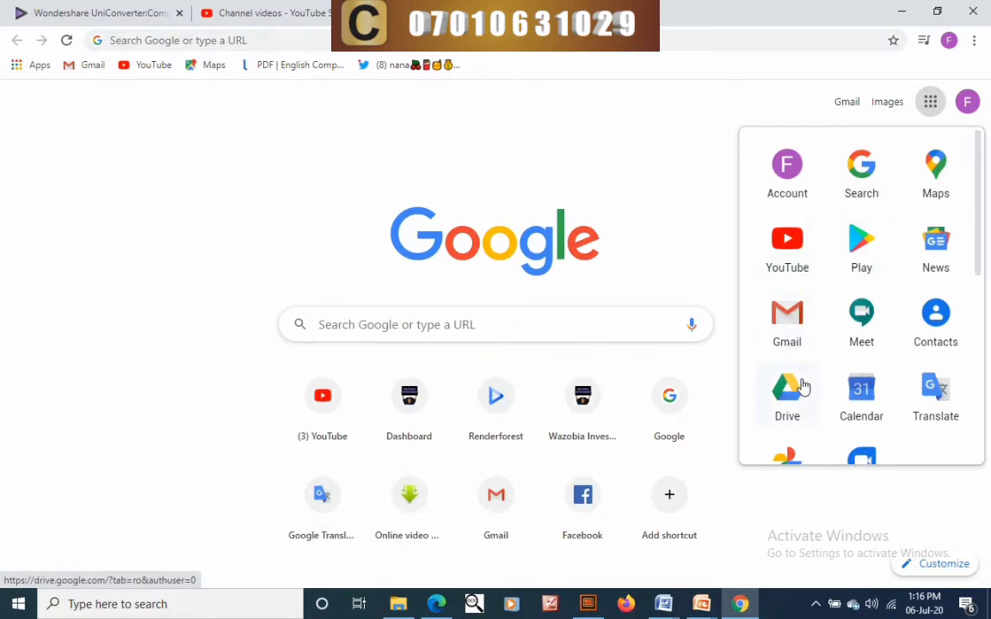
pyautogui.scroll(-4, 868, 376)
pyautogui.scroll(-2, 869, 371)
pyautogui.click(934, 315)
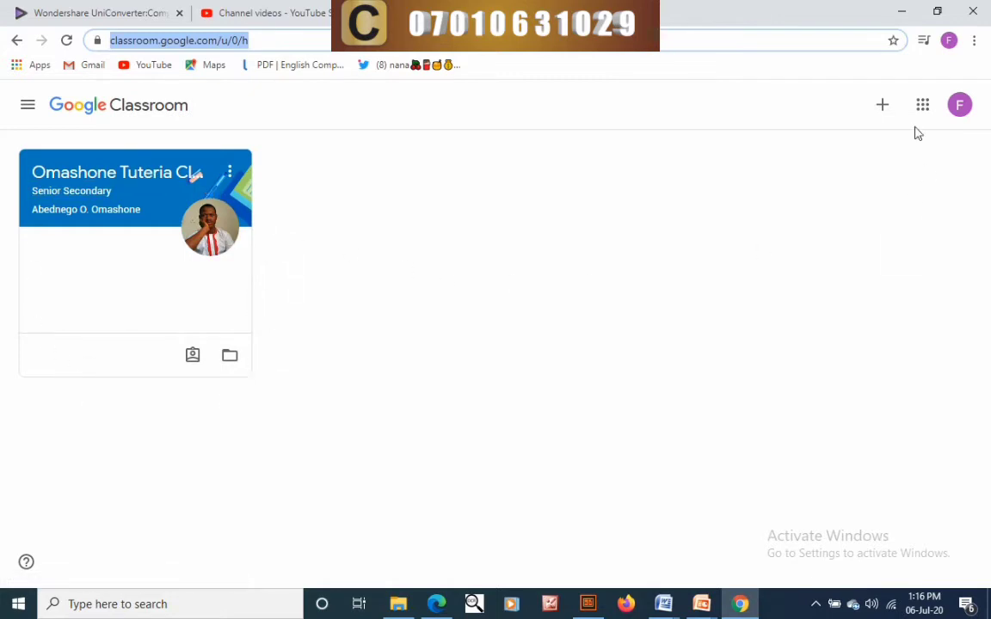
# - Begin a new class via Create class and acknowledge the personal-account usage notice
pyautogui.click(884, 106)
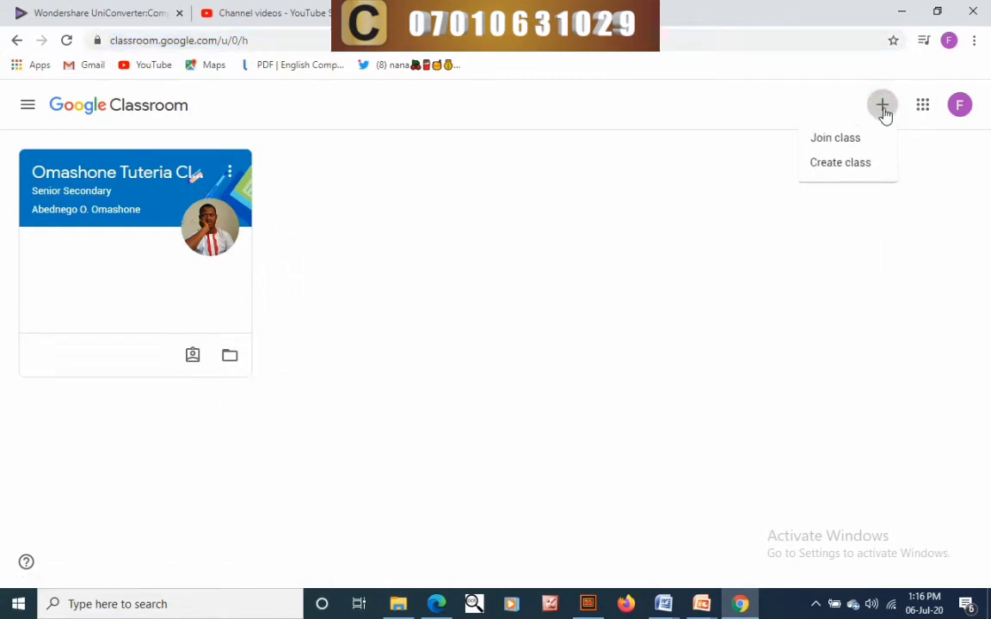
pyautogui.click(840, 168)
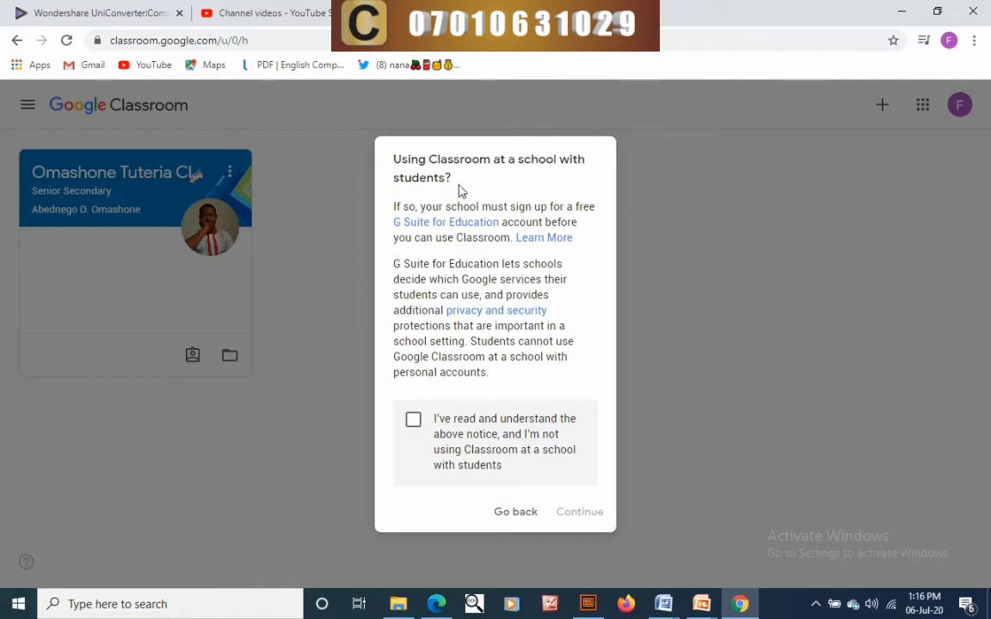
pyautogui.click(413, 420)
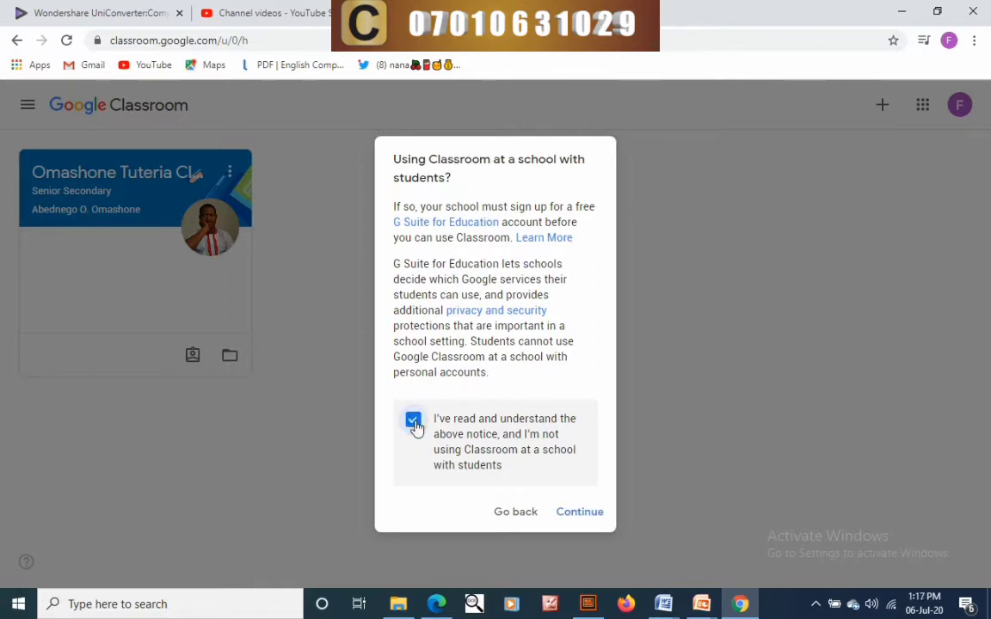
pyautogui.click(585, 514)
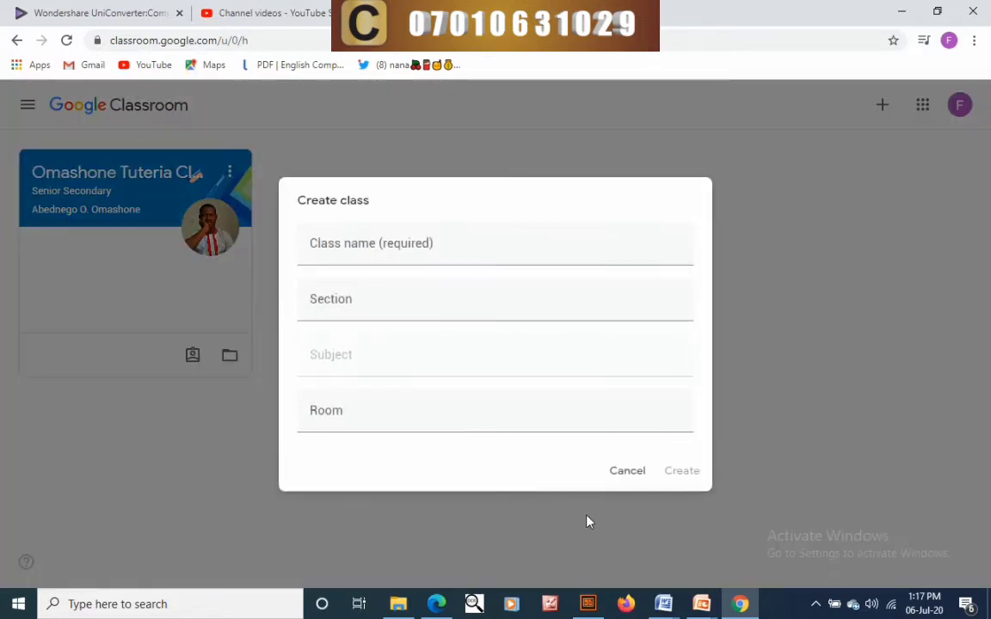
# - Enter 'My webinar' as the class name, correcting the misspelling
pyautogui.click(441, 251)
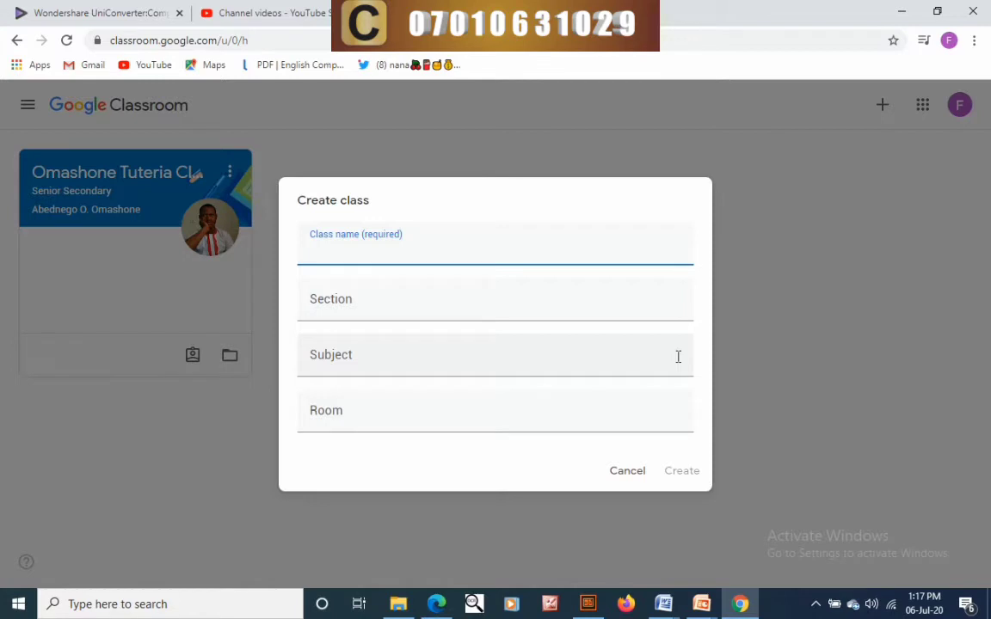
pyautogui.write('My Web')
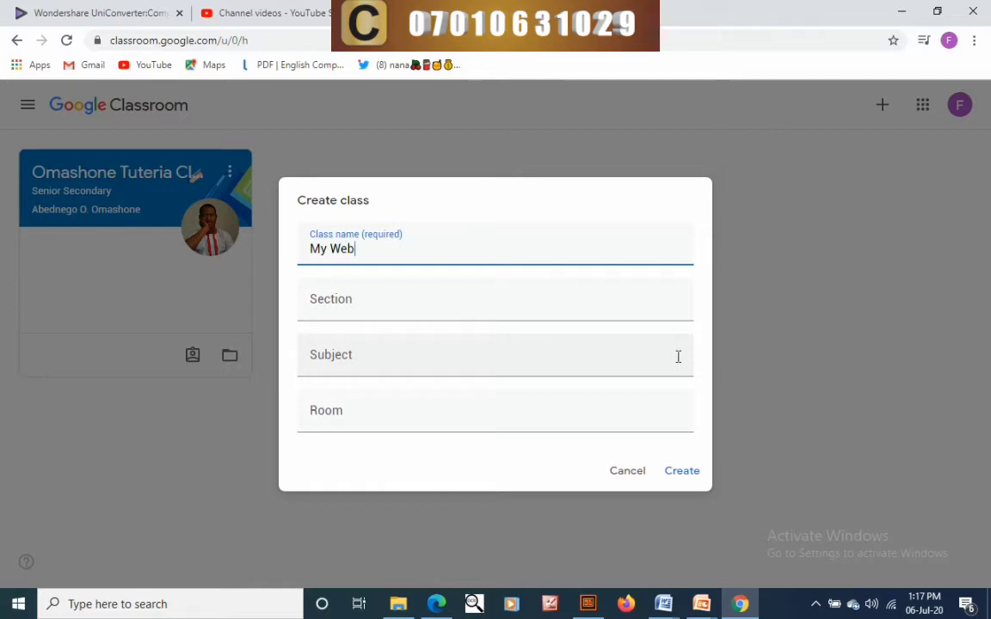
pyautogui.write('innar')
pyautogui.press('BackSpace')
pyautogui.press('BackSpace')
pyautogui.press('BackSpace')
pyautogui.press('BackSpace')
pyautogui.press('BackSpace')
pyautogui.press('BackSpace')
pyautogui.press('BackSpace')
pyautogui.write('webinar')
# - Fill in section 'Nego 2020', subject 'Training' and room '1'
pyautogui.click(439, 310)
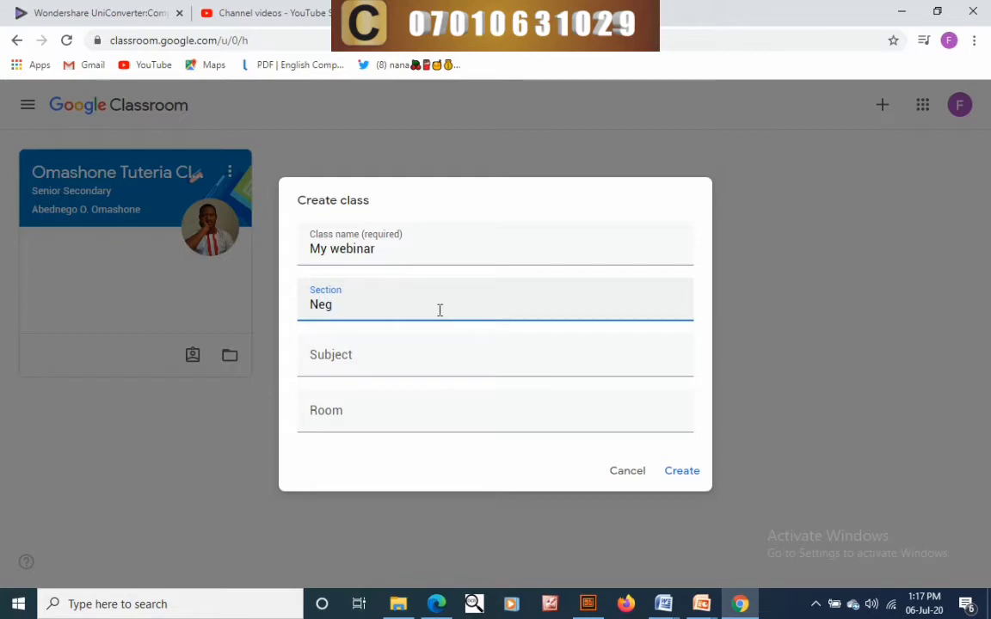
pyautogui.write('0')
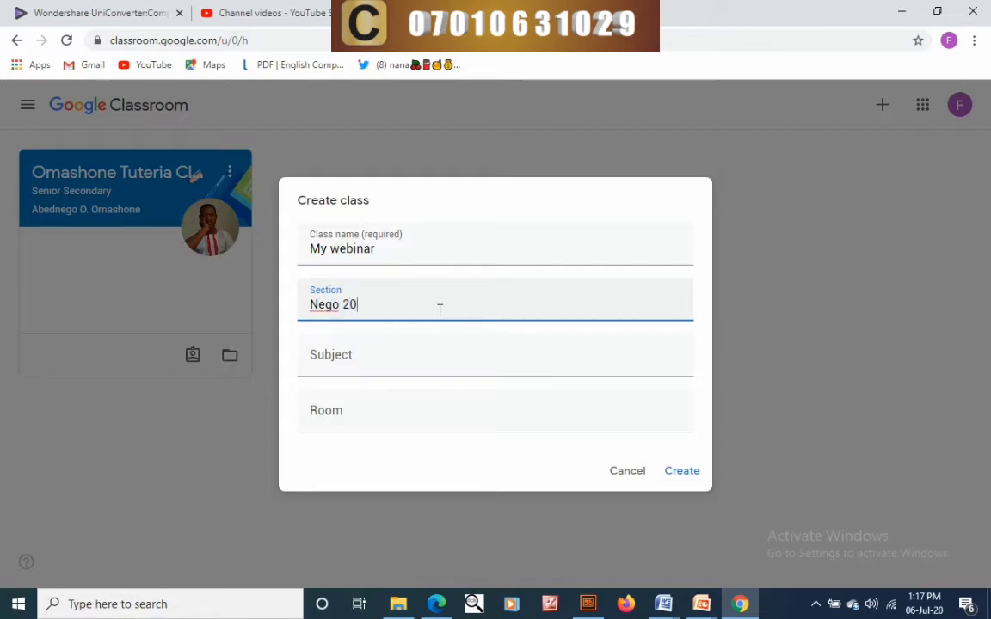
pyautogui.write('20')
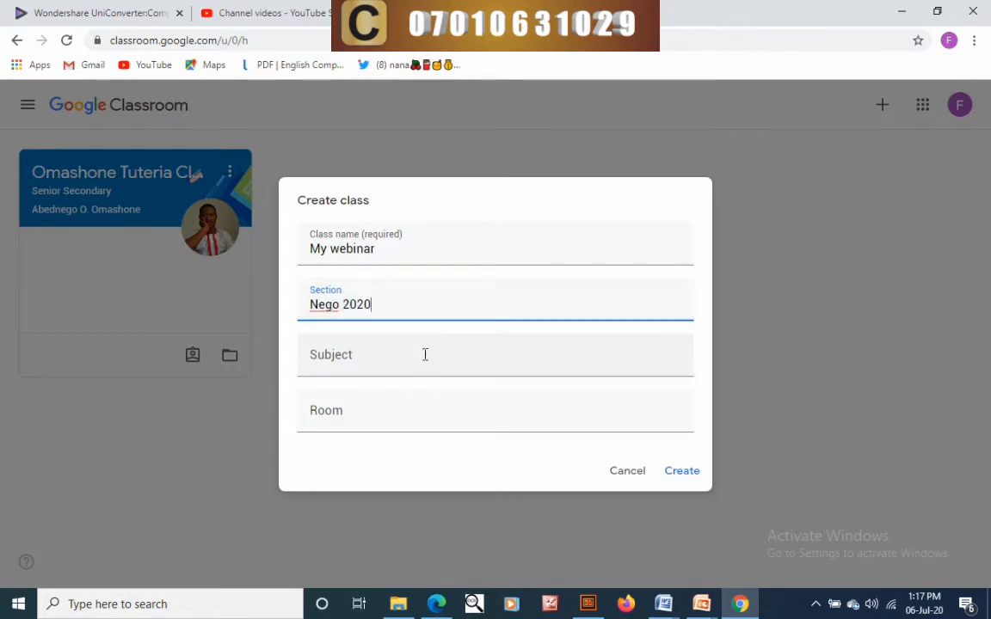
pyautogui.click(425, 354)
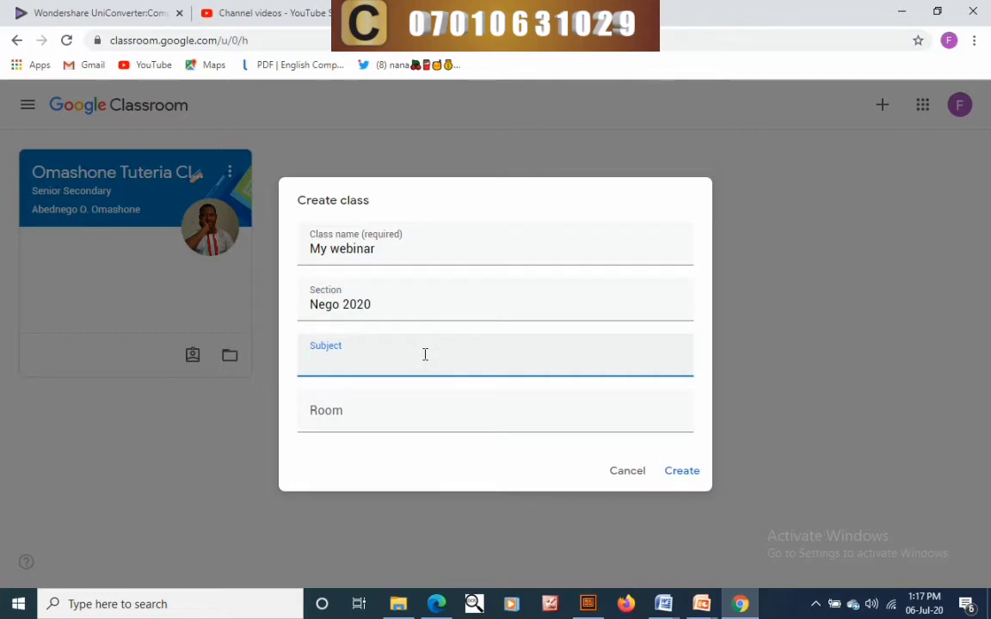
pyautogui.write('Training')
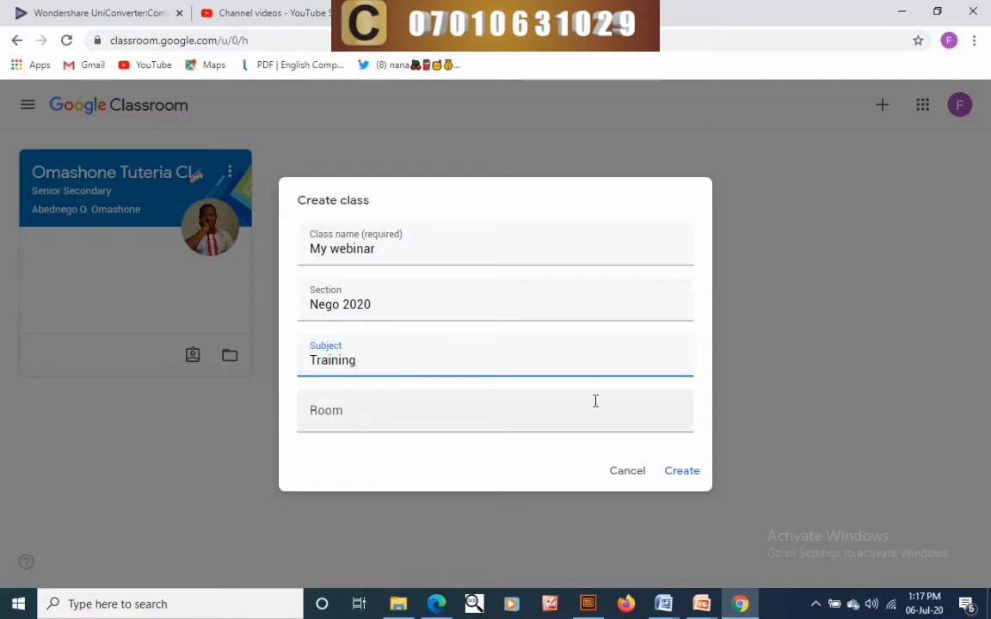
pyautogui.click(529, 400)
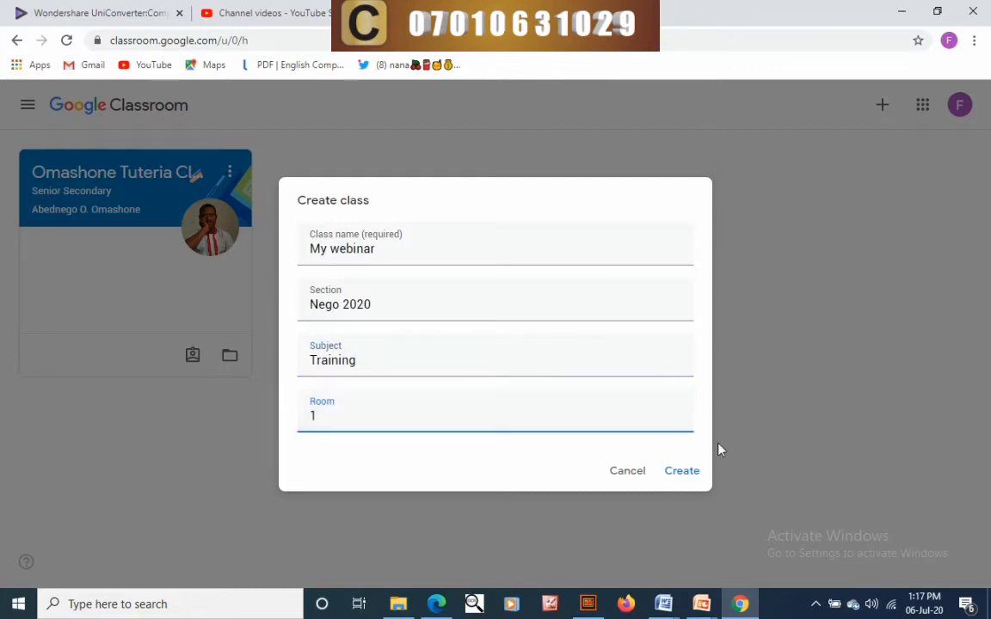
# - Create the My webinar class and dismiss the invite-students tip
pyautogui.click(673, 475)
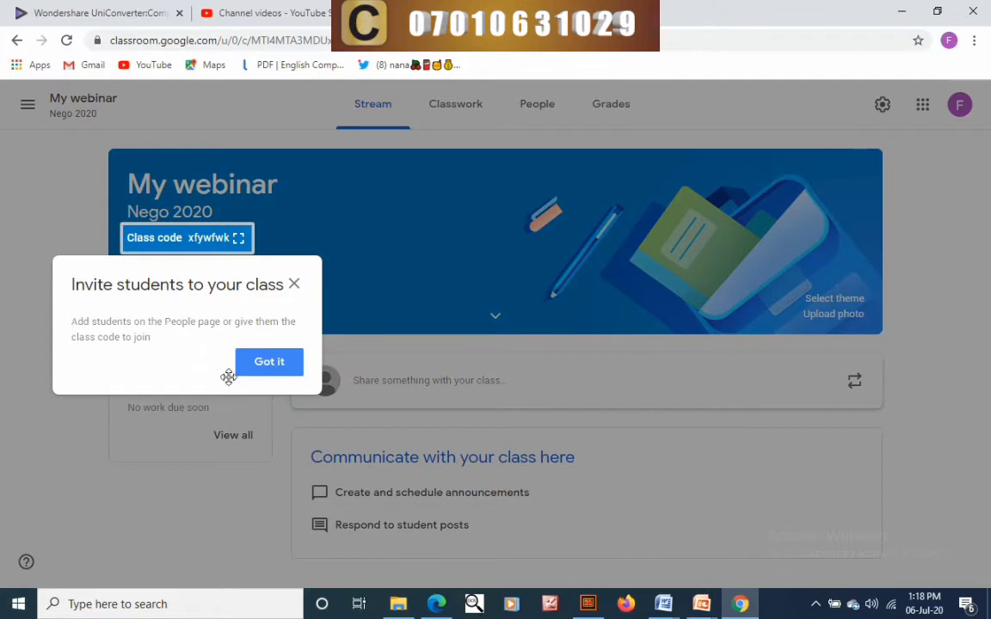
pyautogui.click(236, 240)
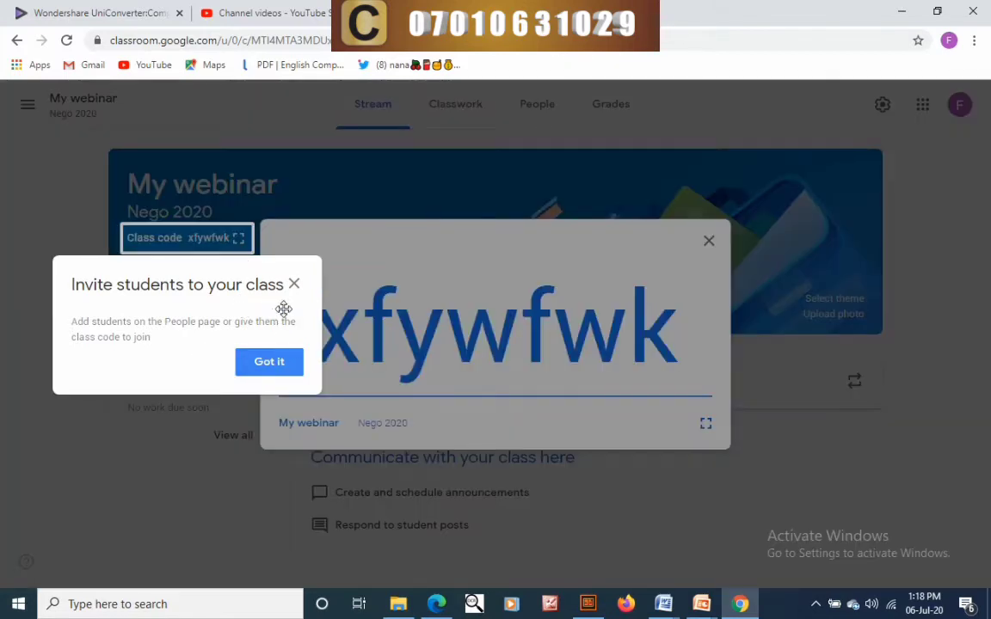
pyautogui.click(294, 285)
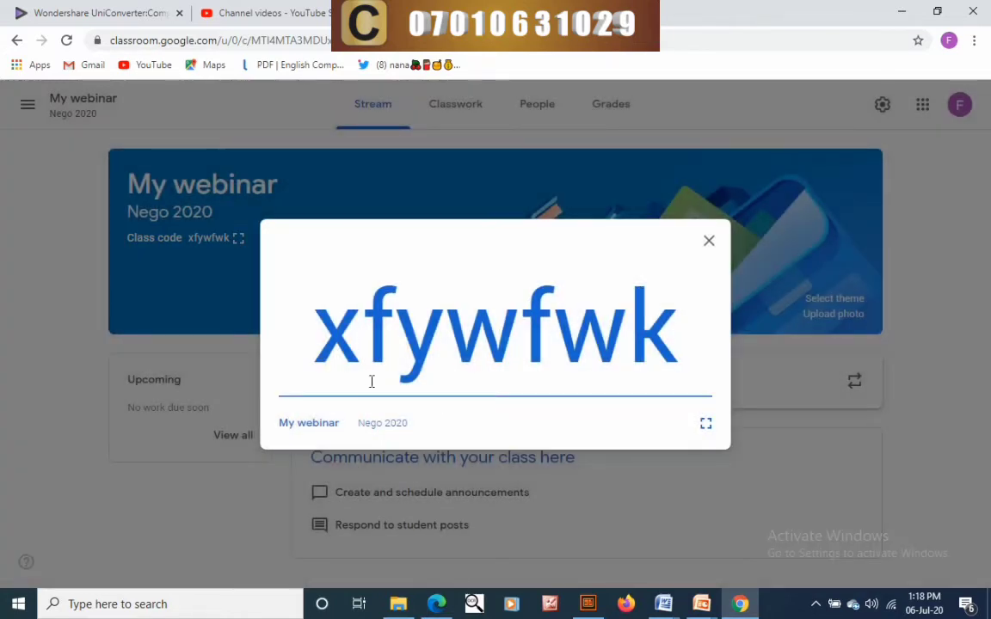
# - Display the class code full screen, then exit back to the stream
pyautogui.moveTo(305, 310); pyautogui.dragTo(677, 363)
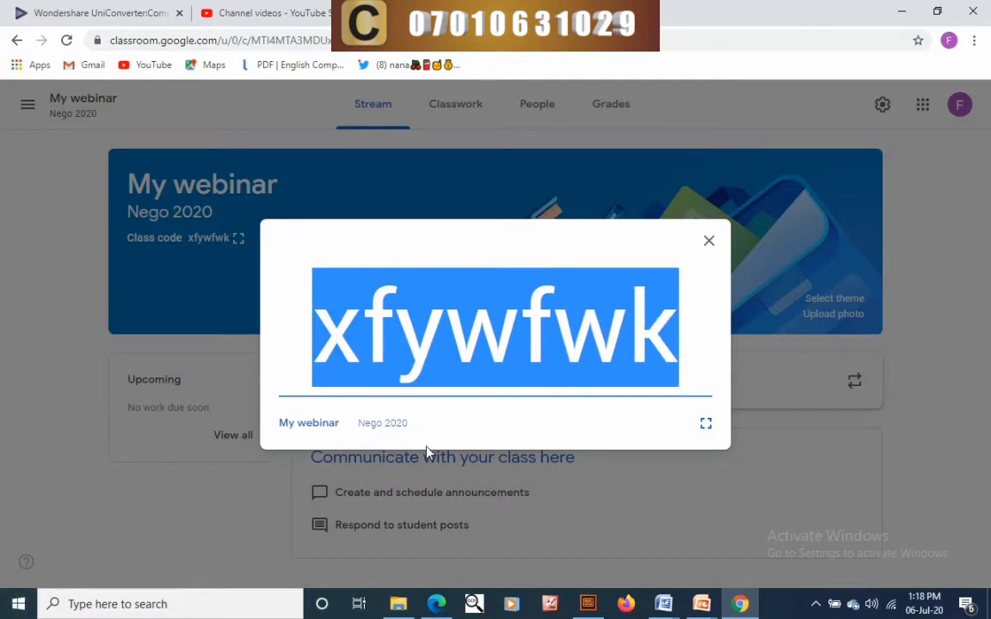
pyautogui.click(497, 340)
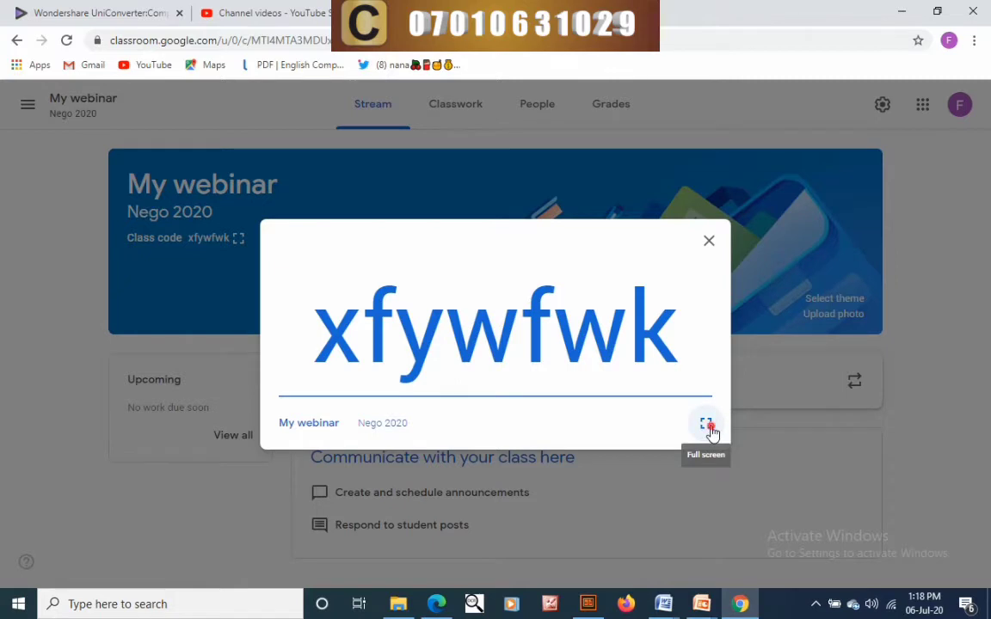
pyautogui.click(707, 425)
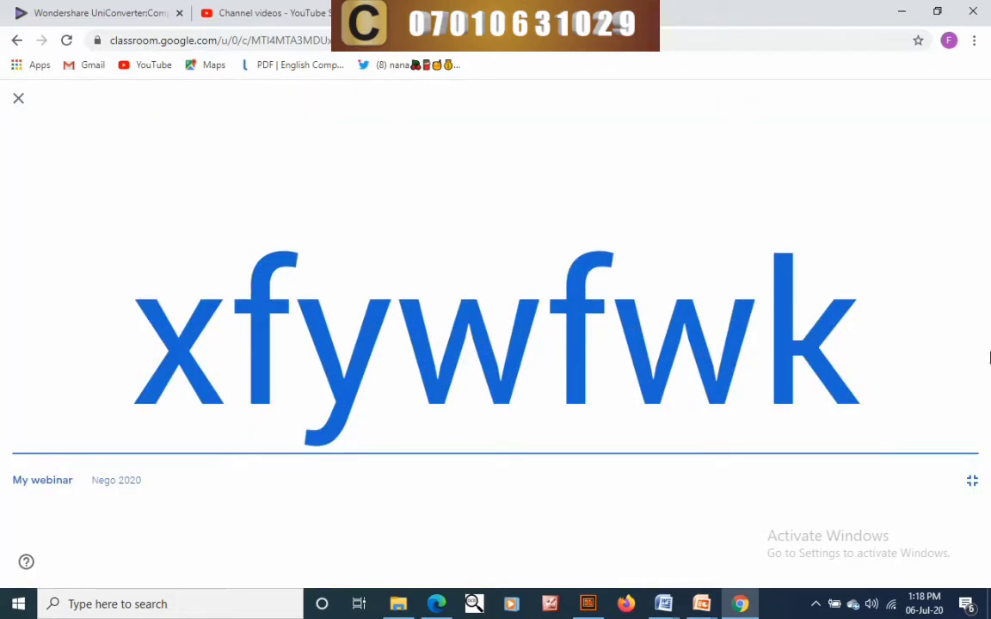
pyautogui.click(18, 102)
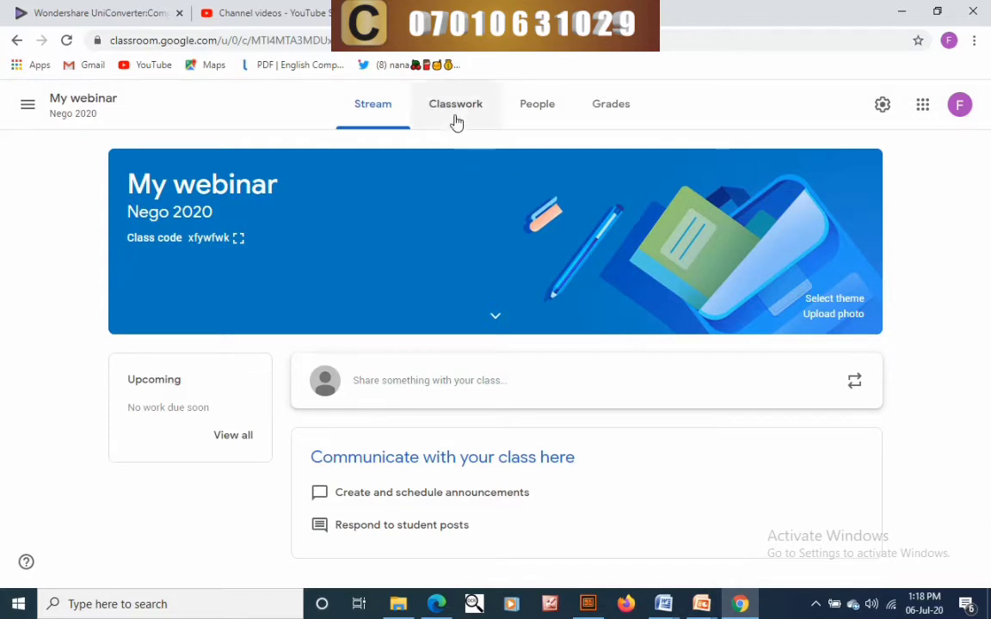
# - Switch to the People page and bring up the Invite teachers dialog
pyautogui.click(539, 110)
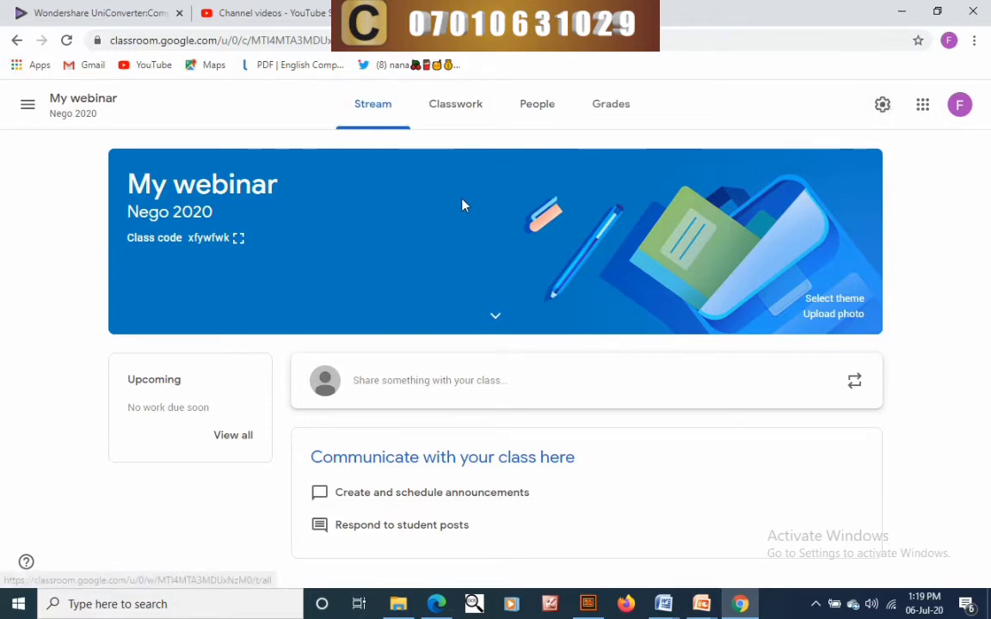
pyautogui.click(527, 112)
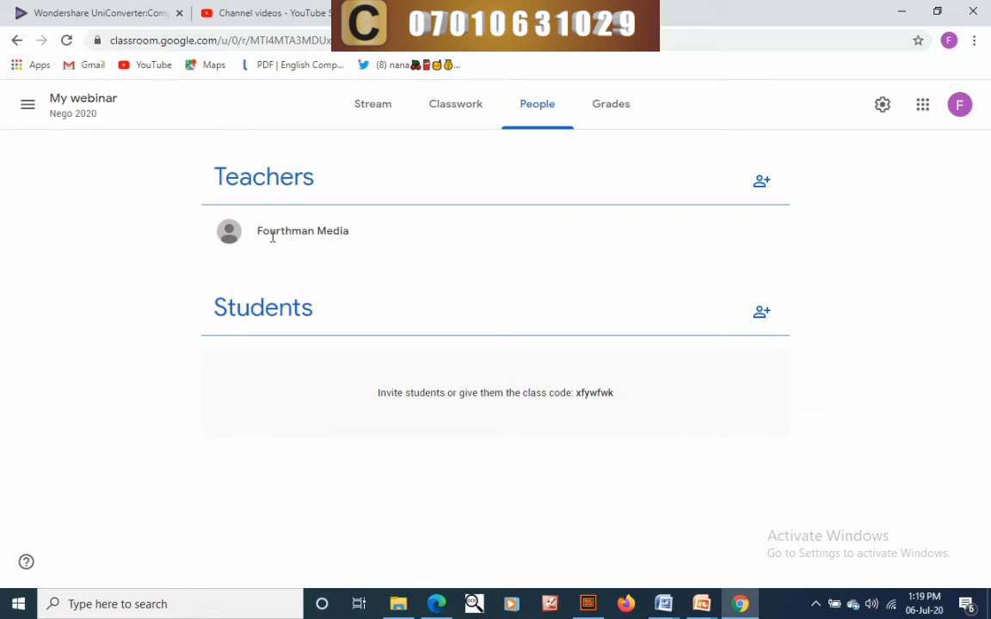
pyautogui.click(761, 180)
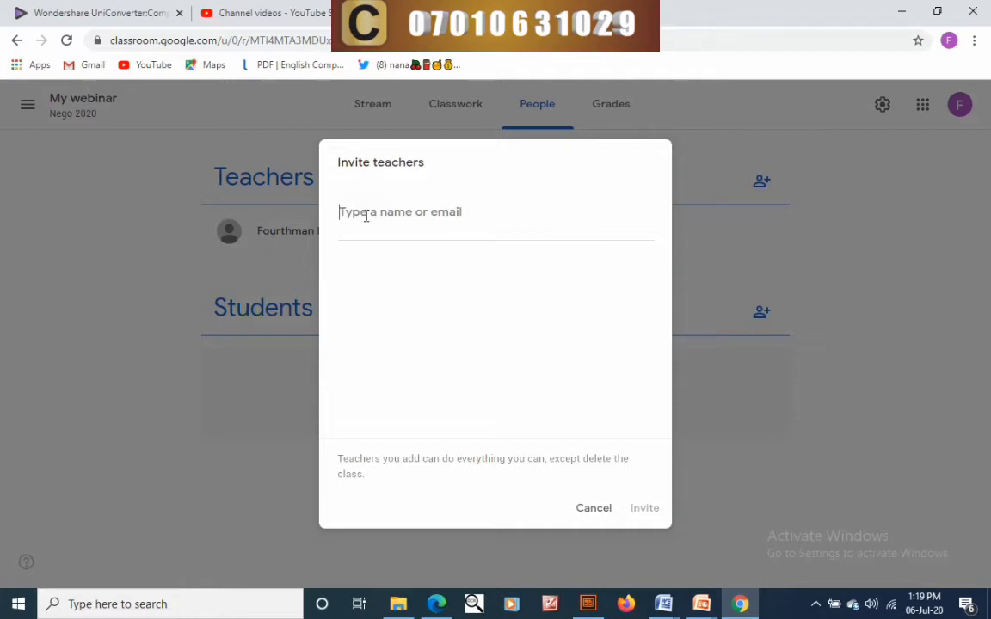
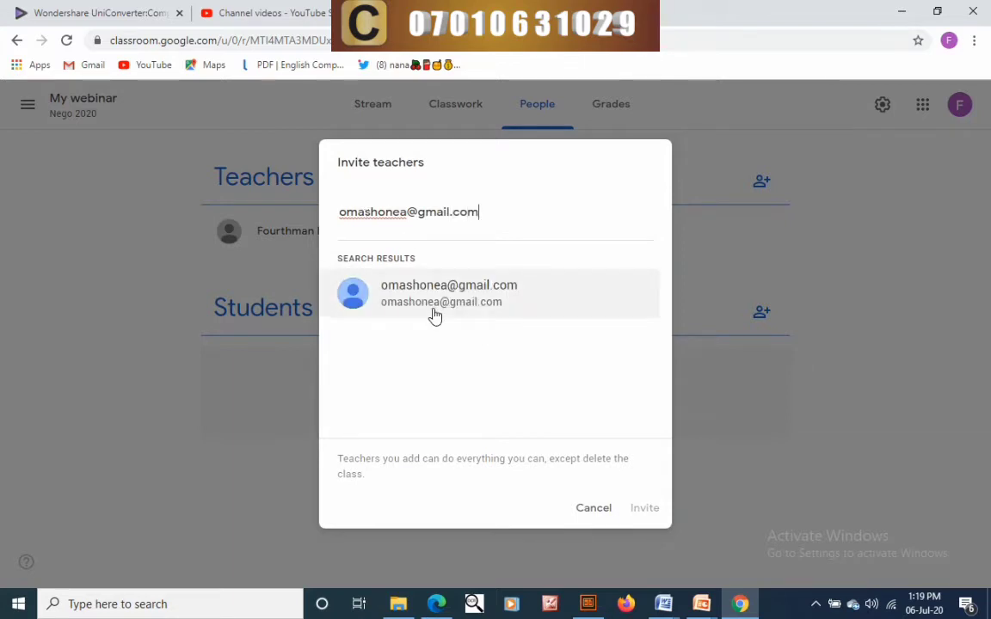
# - Add two teachers' e-mail addresses to the invite and send the invitations
pyautogui.click(434, 314)
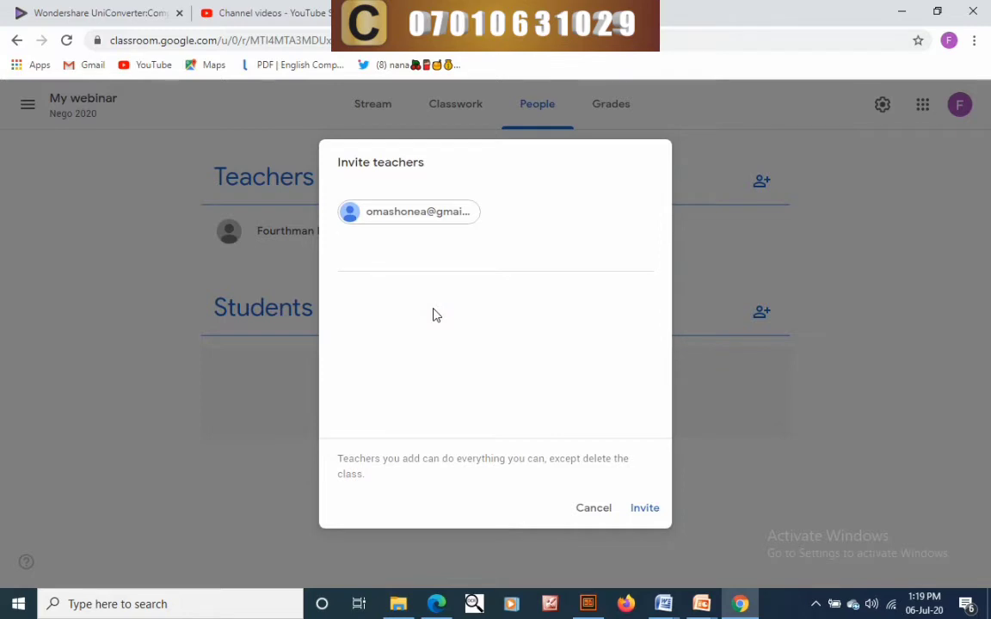
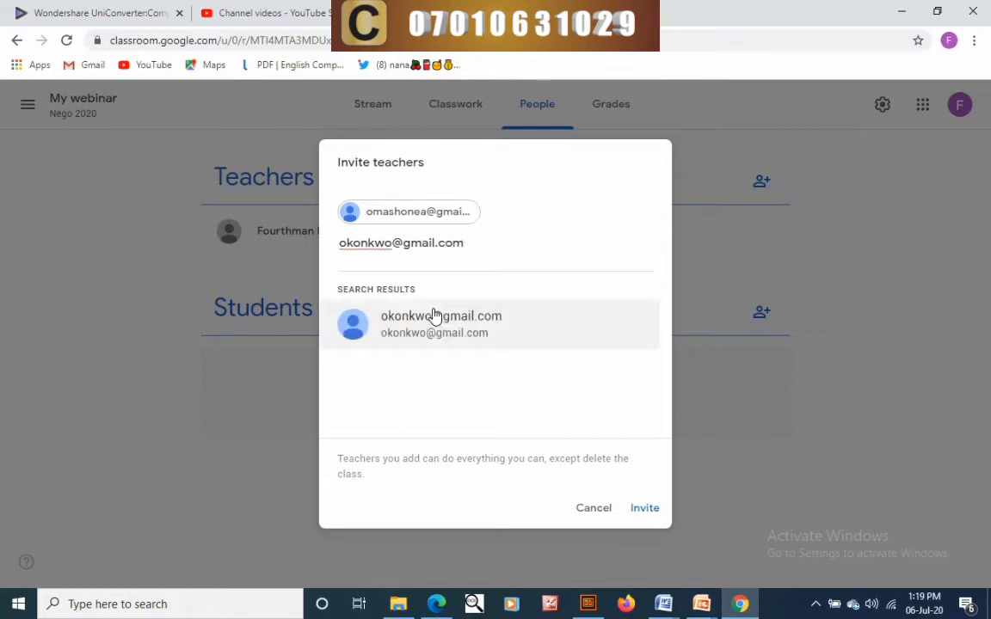
pyautogui.click(434, 317)
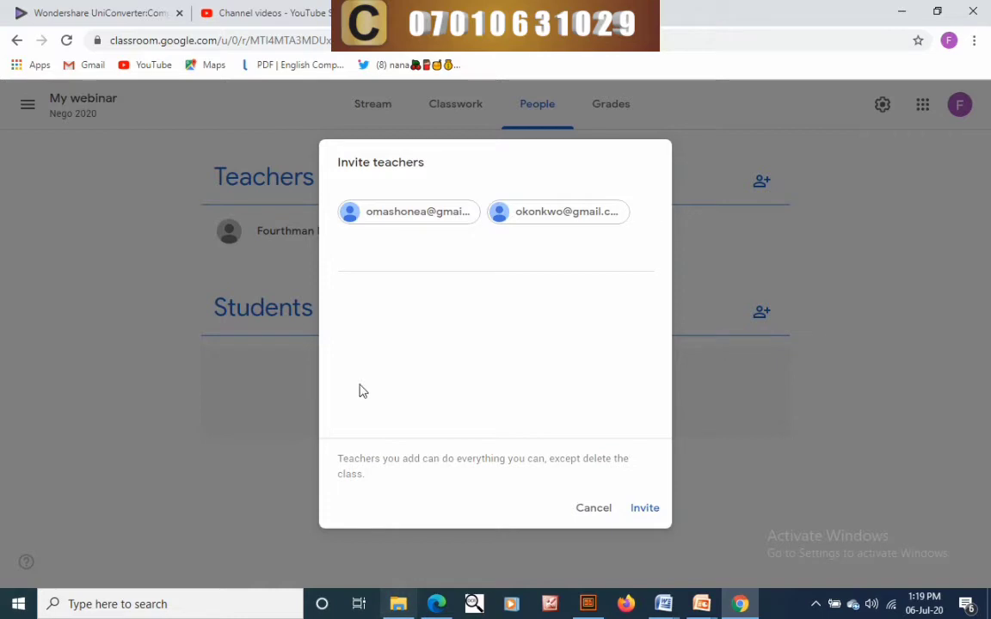
pyautogui.click(647, 513)
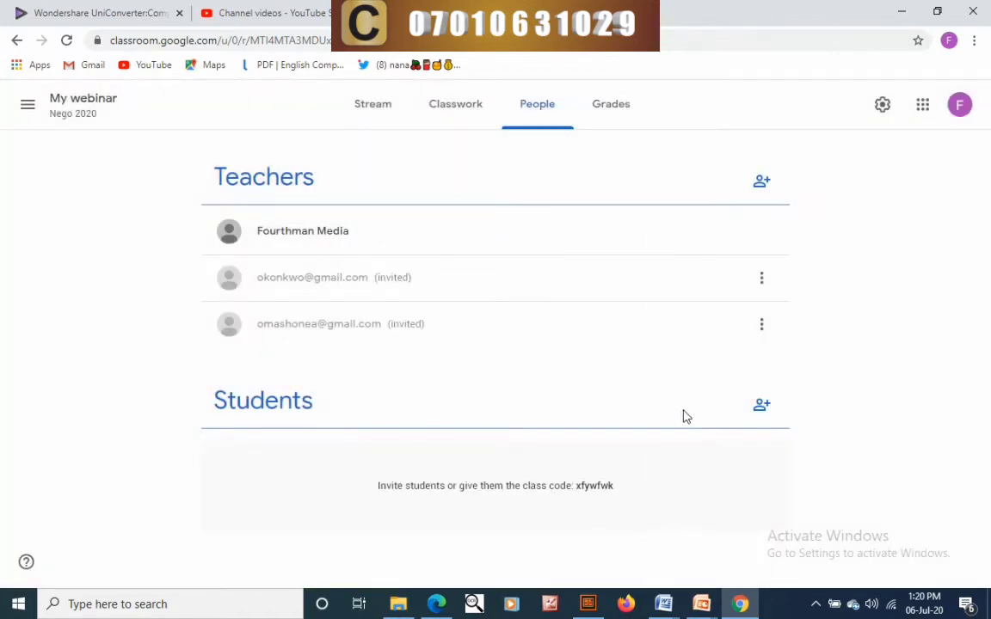
# - Enter two students' e-mail addresses in the Students invite and send the invitations
pyautogui.click(765, 409)
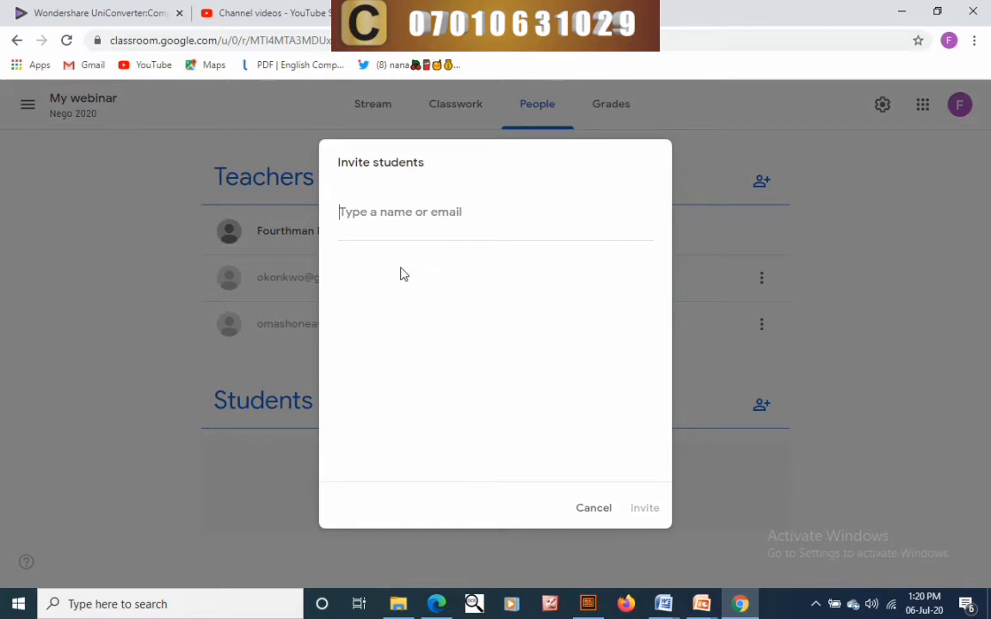
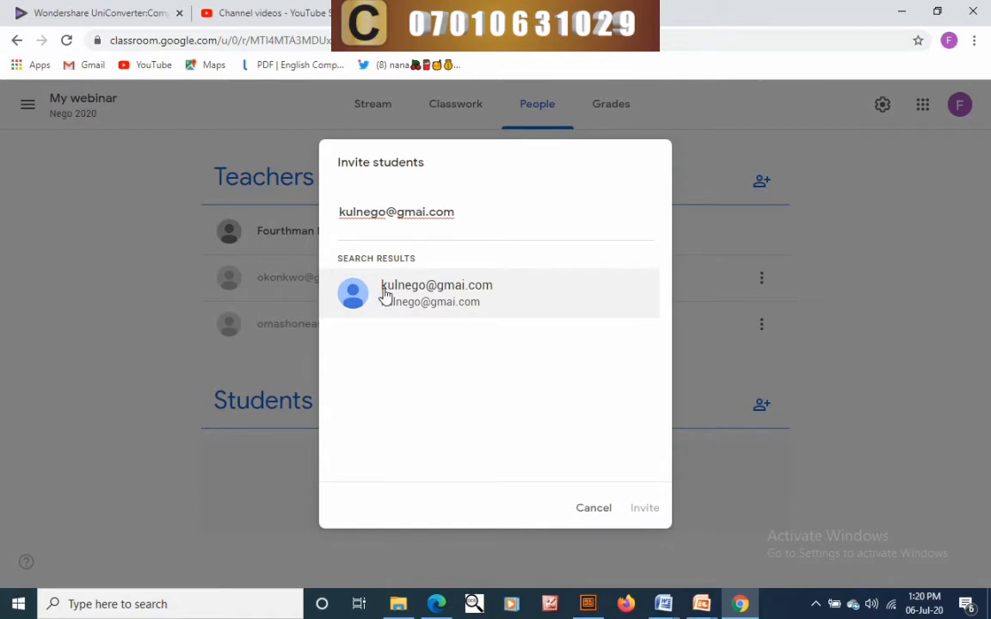
pyautogui.click(410, 301)
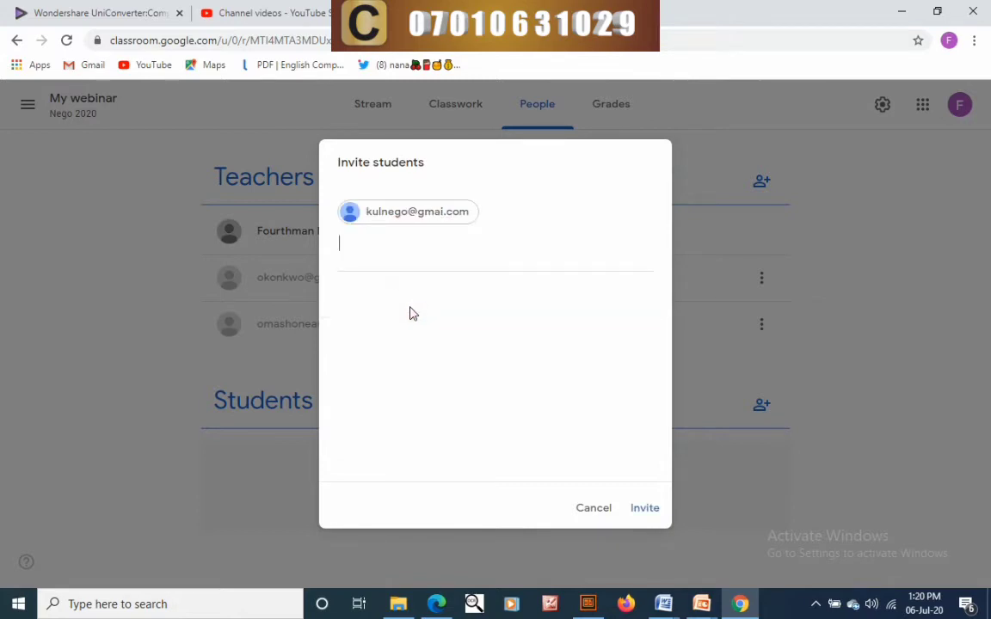
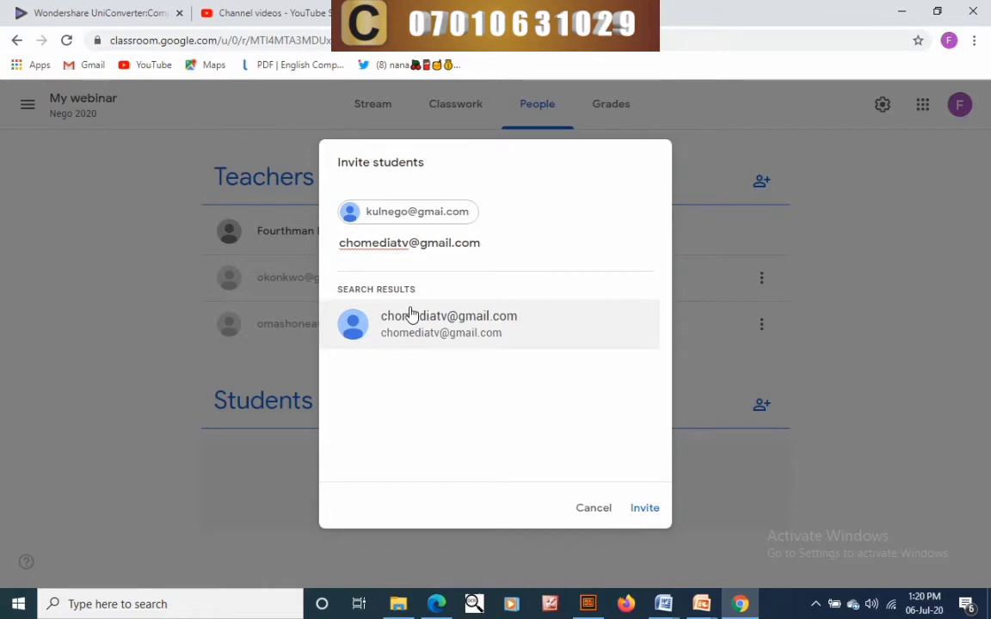
pyautogui.click(538, 343)
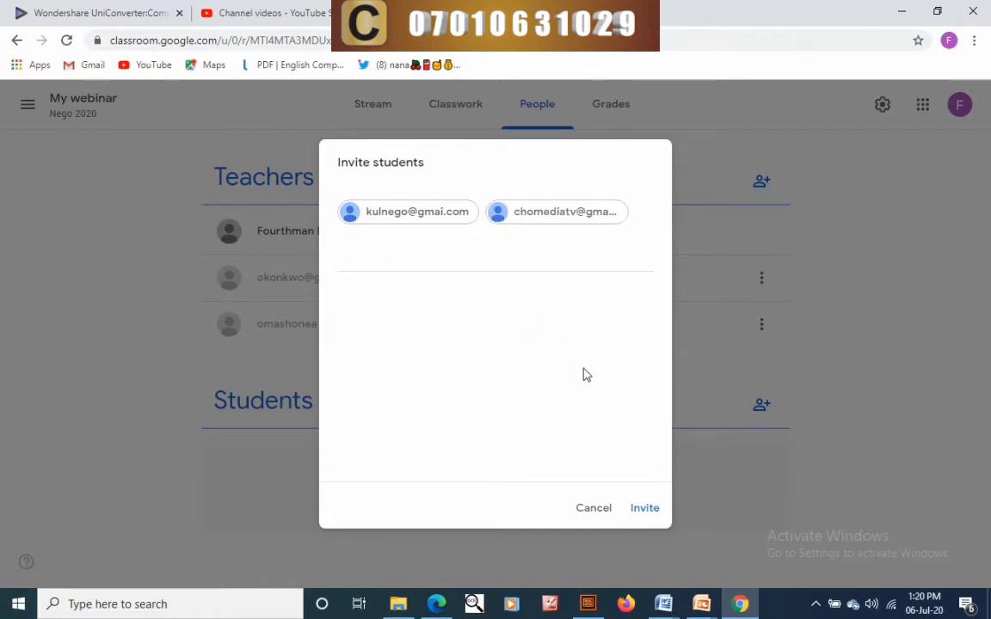
pyautogui.click(641, 510)
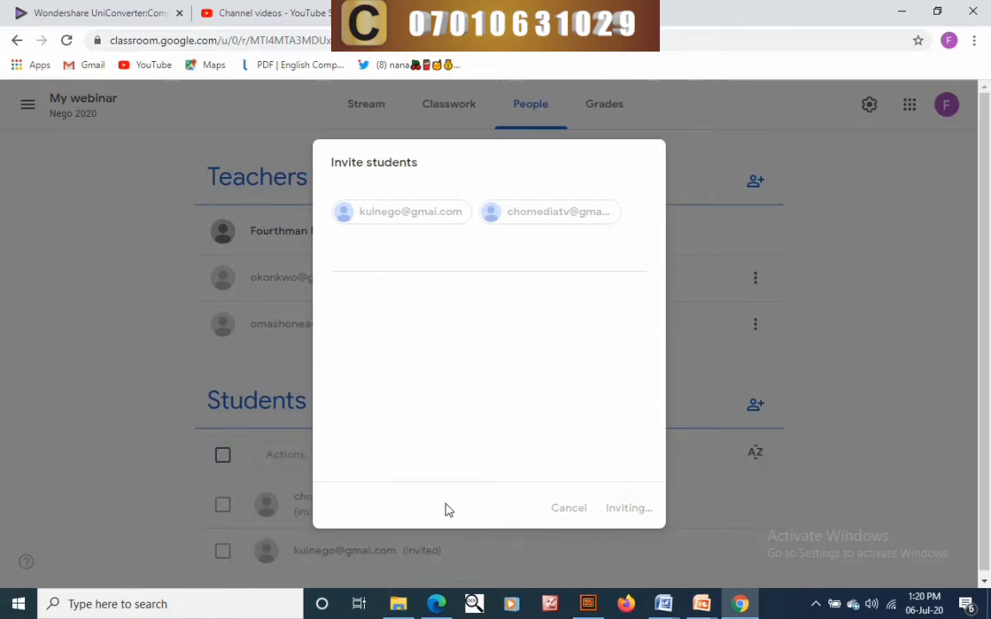
# - Look at the empty Classwork page and its Create menu, then go back to Stream
pyautogui.scroll(-1, 430, 504)
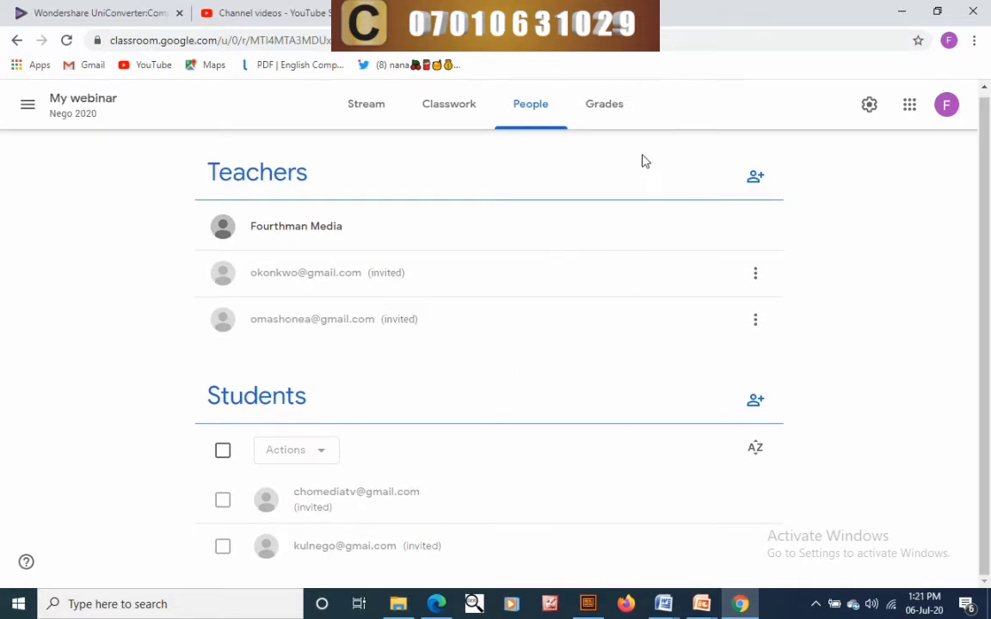
pyautogui.click(449, 121)
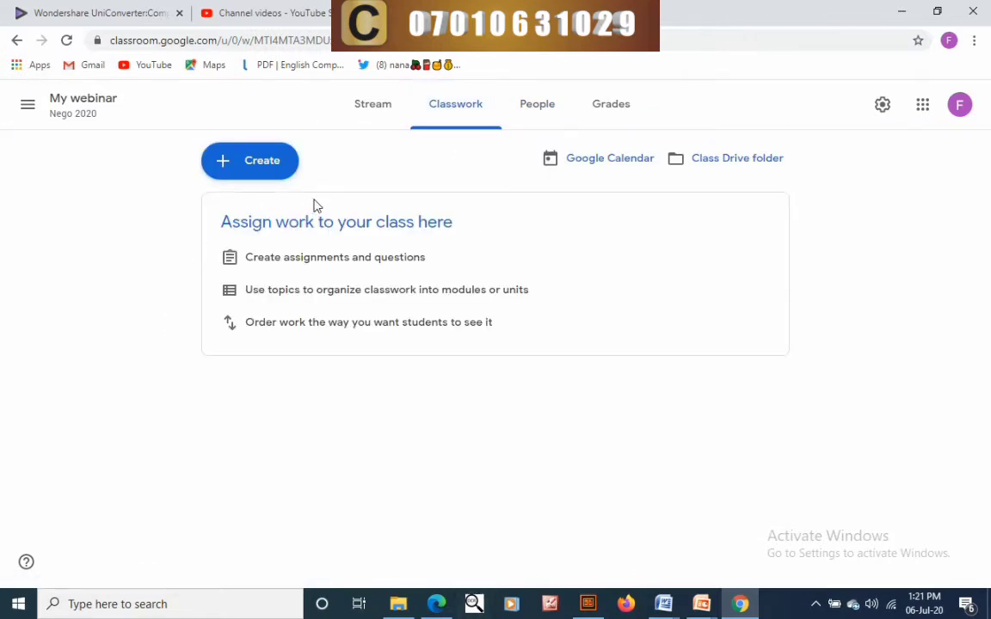
pyautogui.click(259, 169)
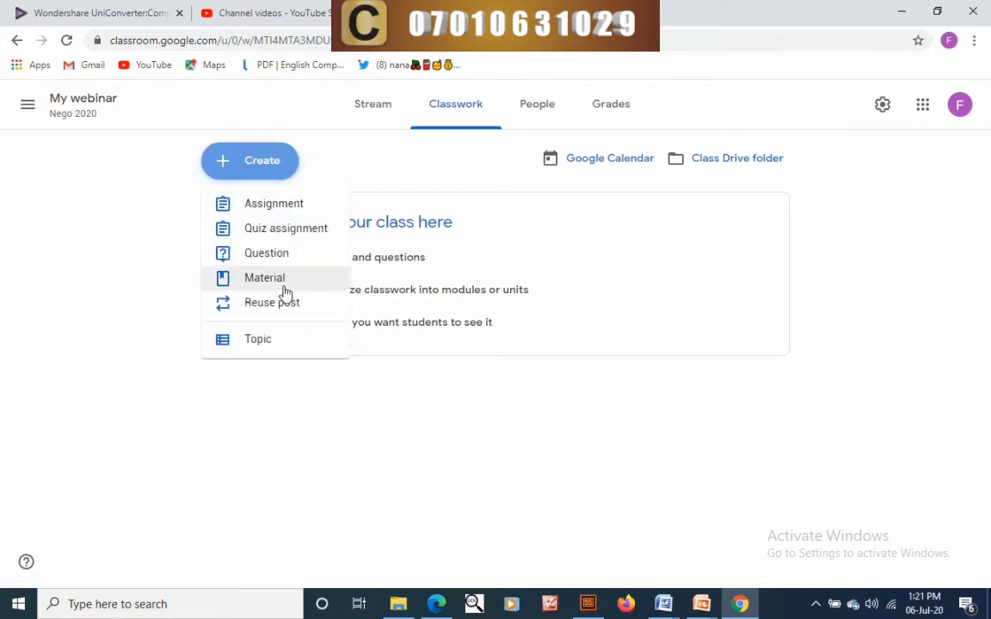
pyautogui.click(363, 116)
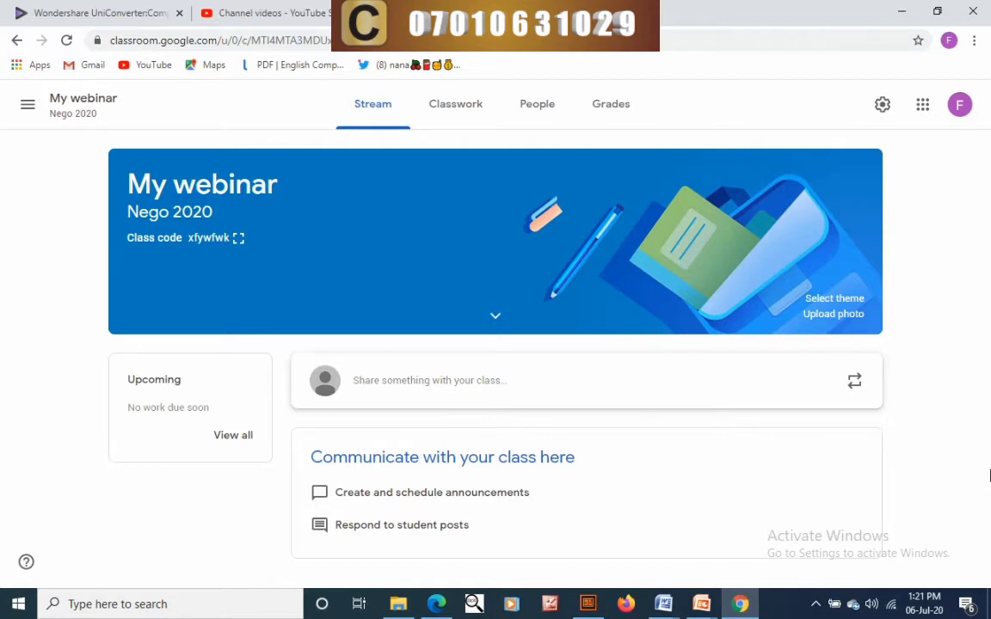
# - Open Class settings and look over the description and class code options
pyautogui.click(882, 105)
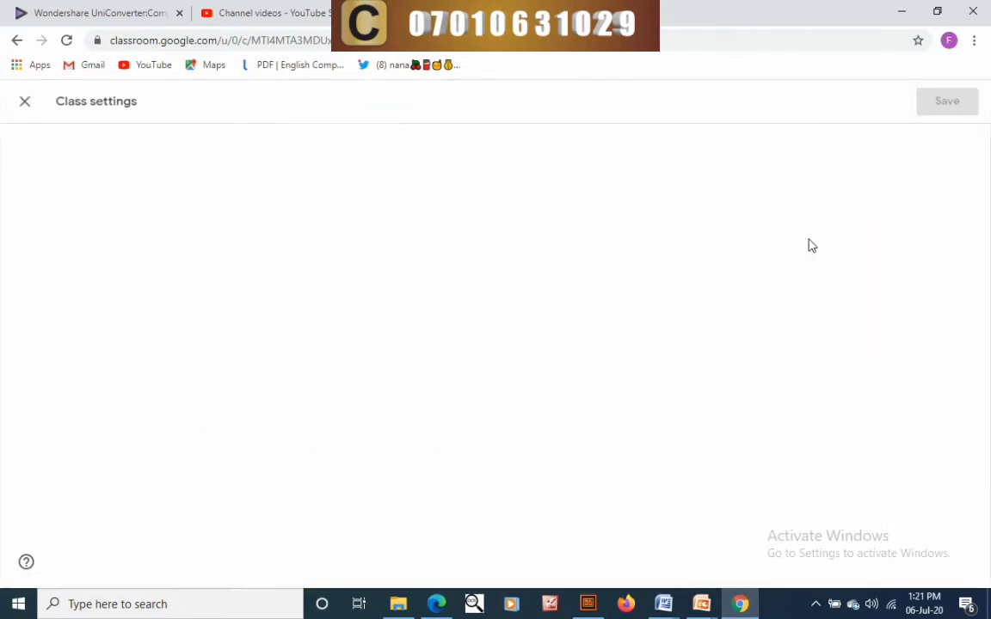
pyautogui.scroll(-2, 290, 338)
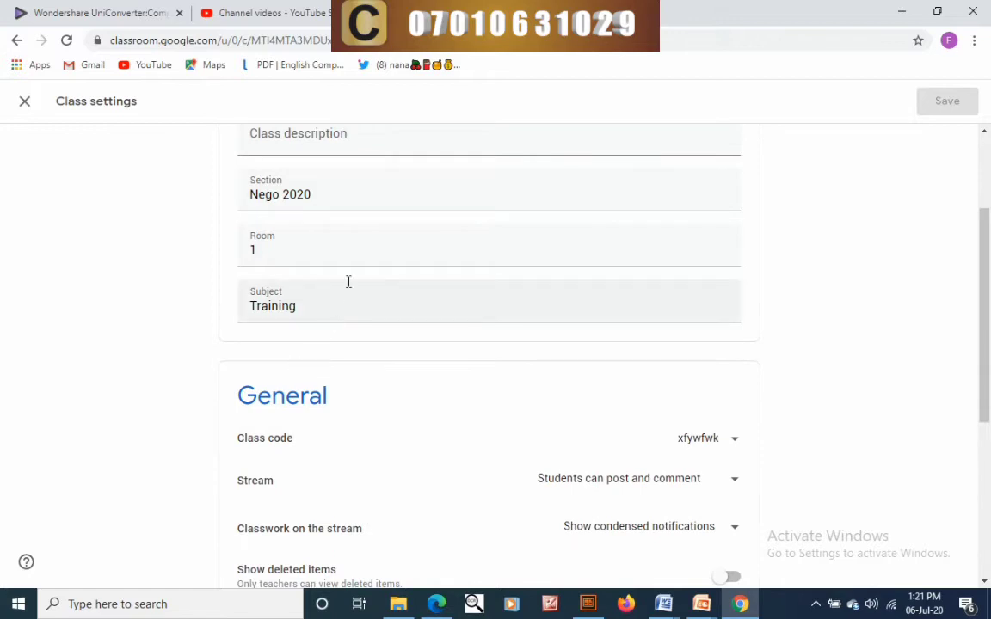
pyautogui.scroll(2, 348, 281)
pyautogui.click(338, 302)
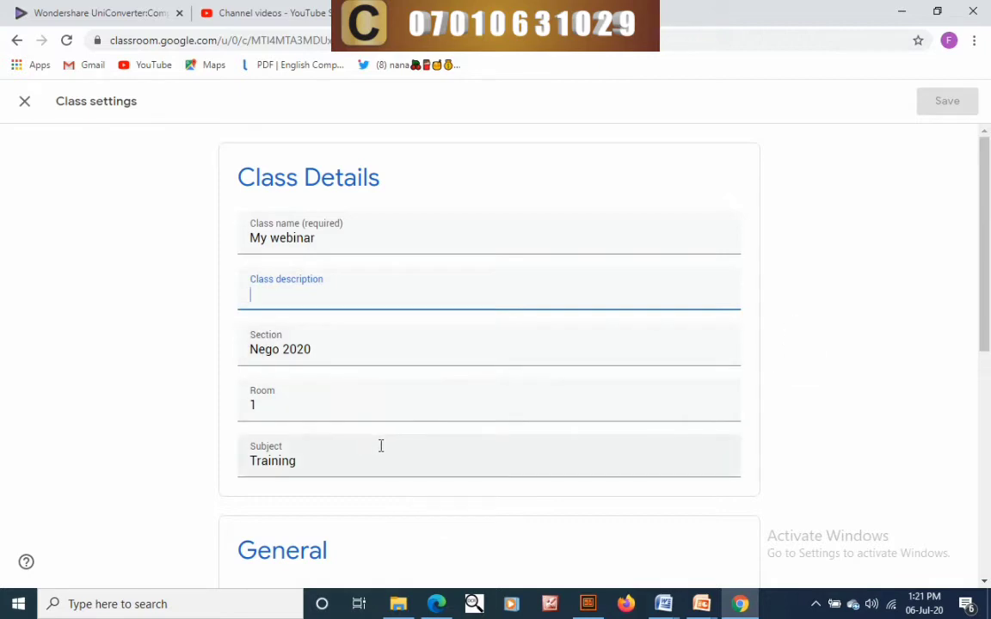
pyautogui.scroll(-3, 370, 451)
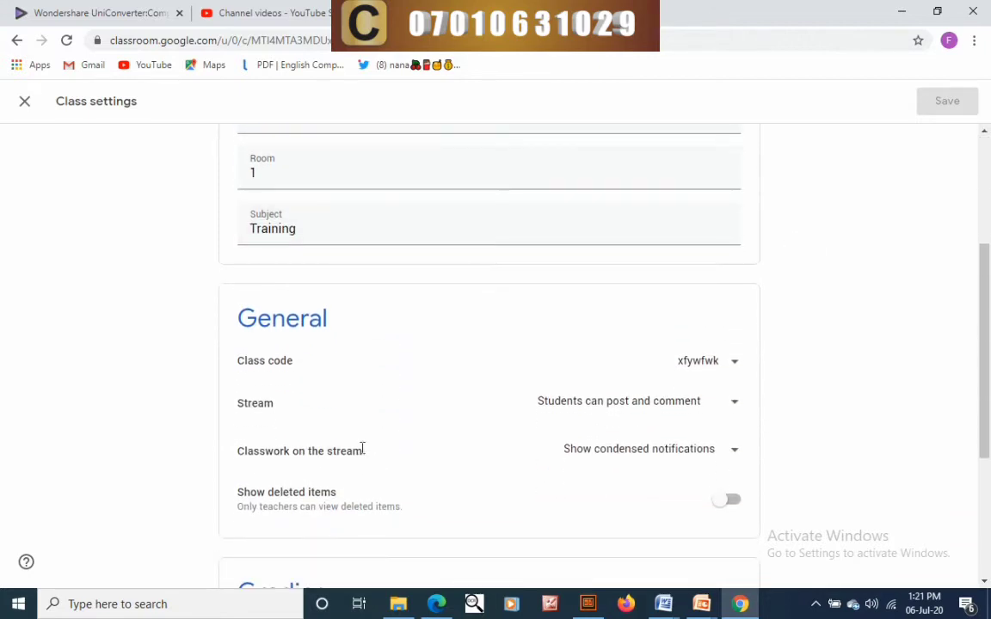
pyautogui.click(734, 365)
pyautogui.click(788, 397)
# - Set Stream to 'Students can only comment', classwork to condensed notifications, no overall grade
pyautogui.click(732, 408)
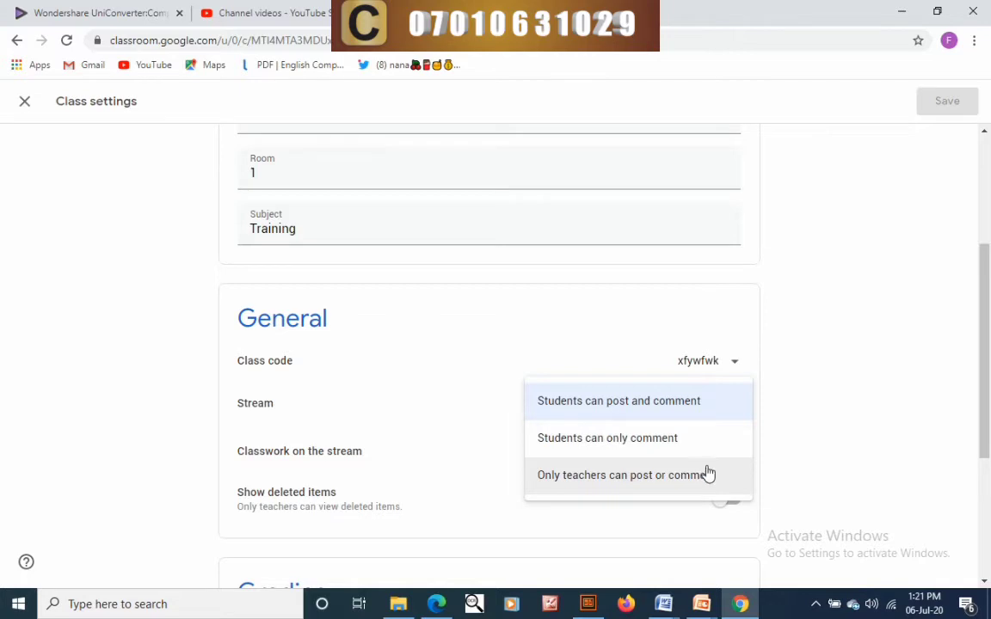
pyautogui.click(661, 440)
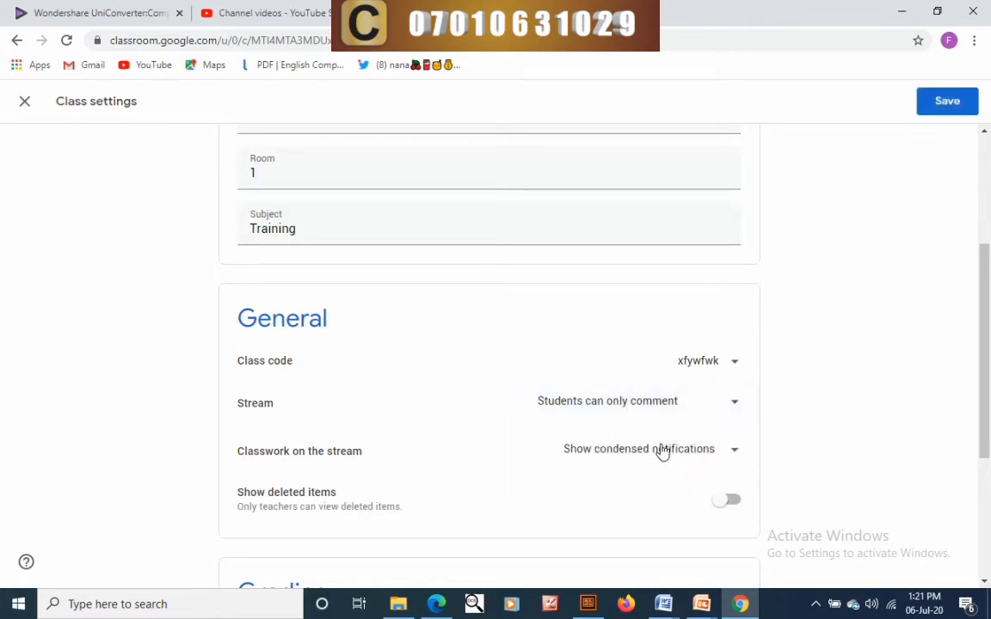
pyautogui.click(736, 453)
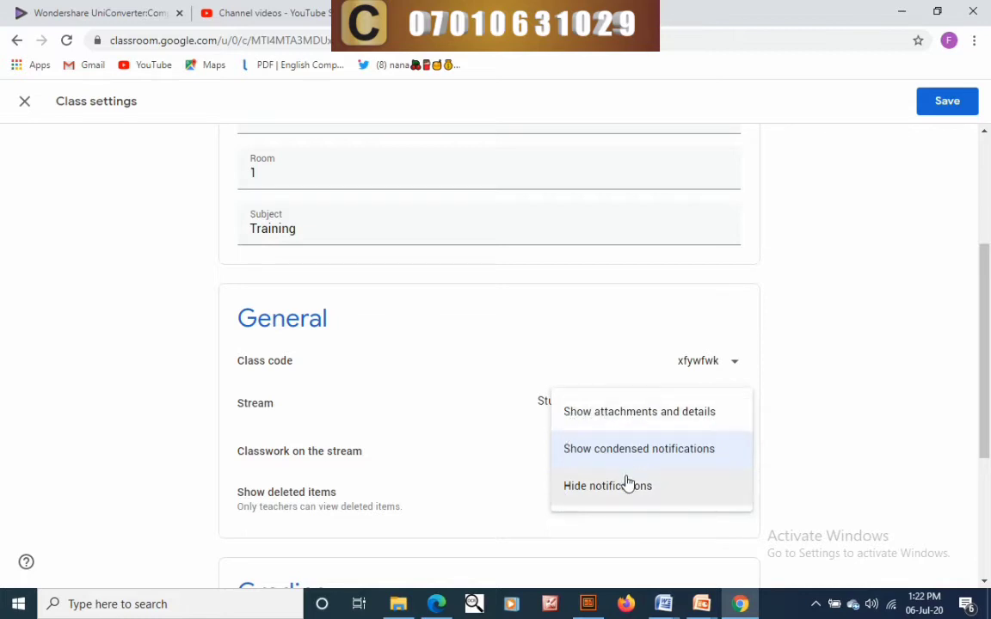
pyautogui.click(645, 456)
pyautogui.scroll(-3, 477, 427)
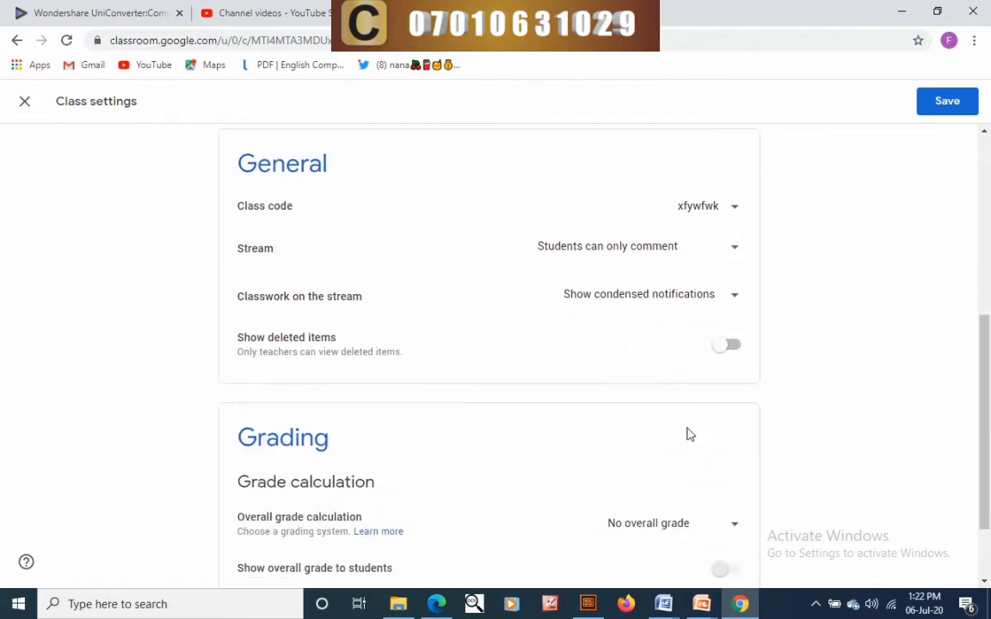
pyautogui.scroll(-2, 667, 464)
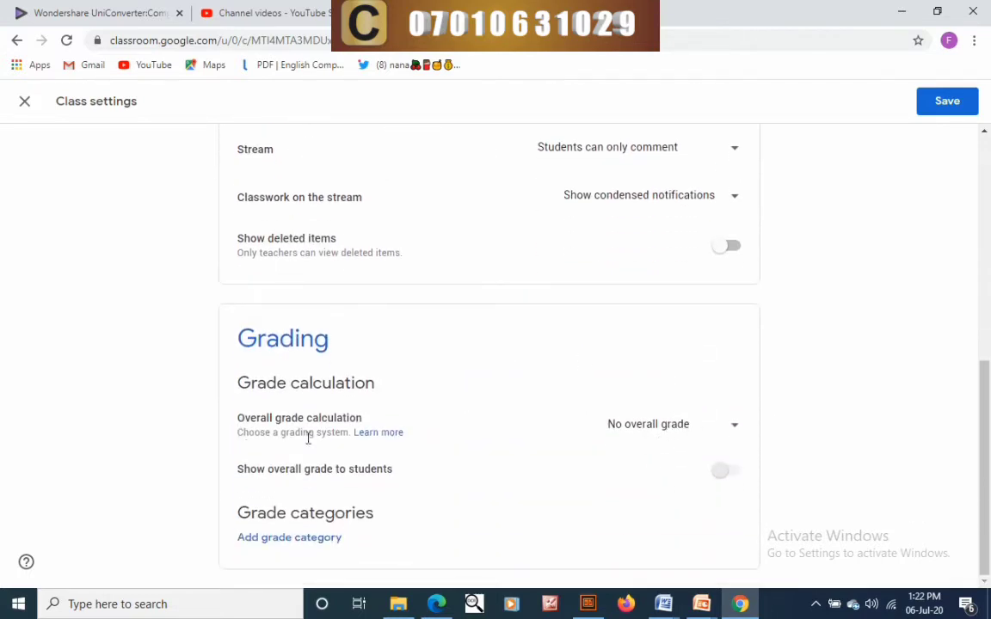
pyautogui.click(715, 424)
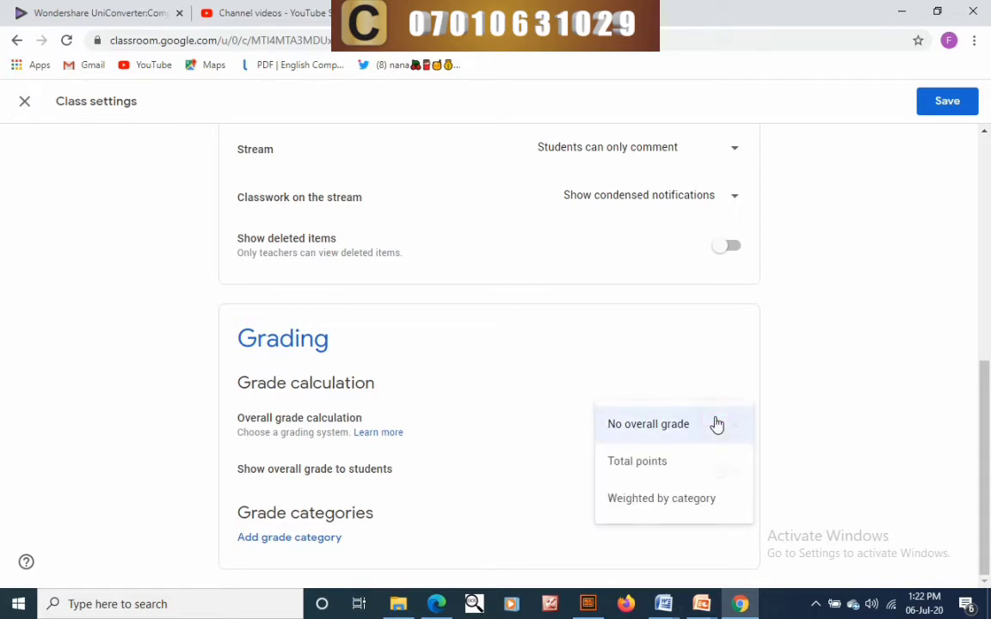
pyautogui.click(833, 434)
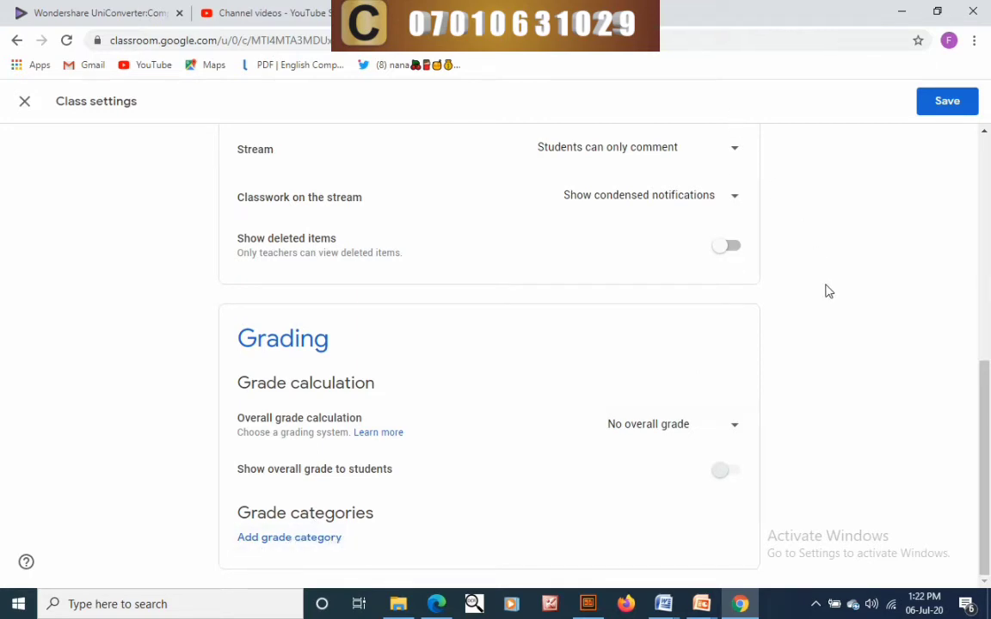
pyautogui.scroll(10, 826, 293)
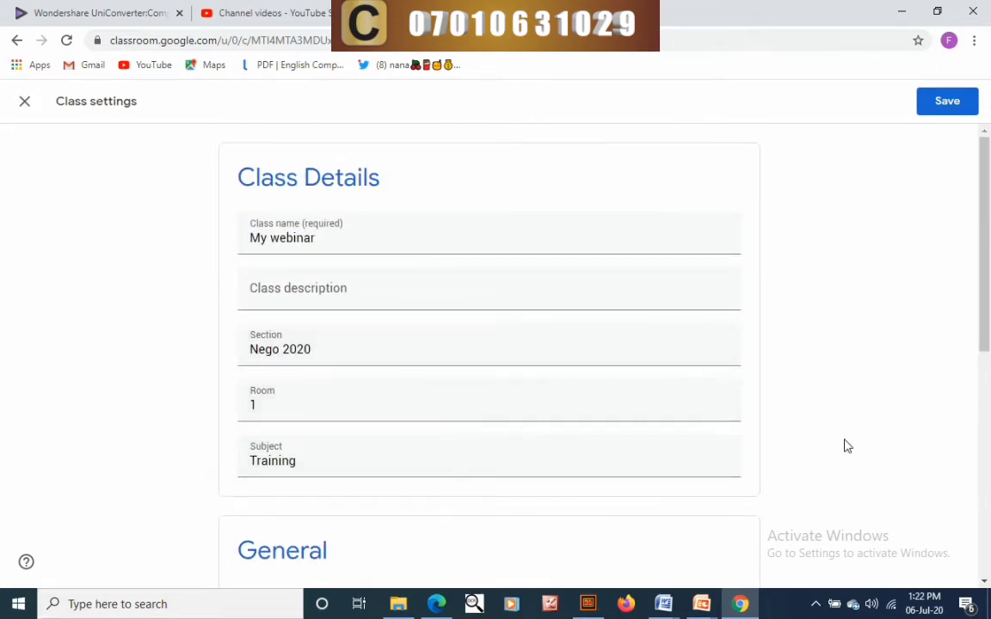
# - Save the class settings and briefly toggle the banner's class details
pyautogui.click(960, 103)
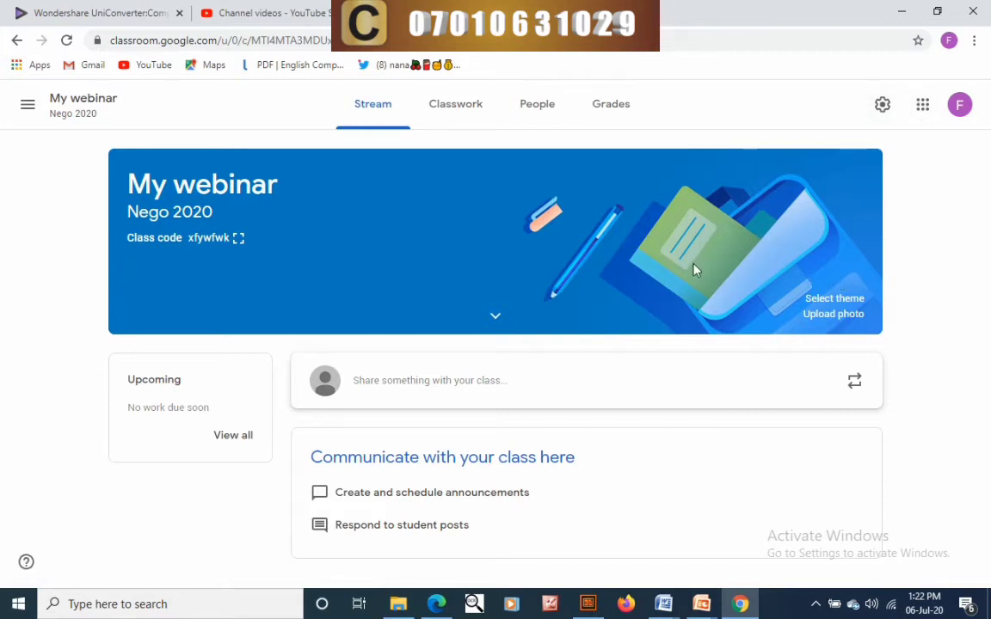
pyautogui.click(491, 318)
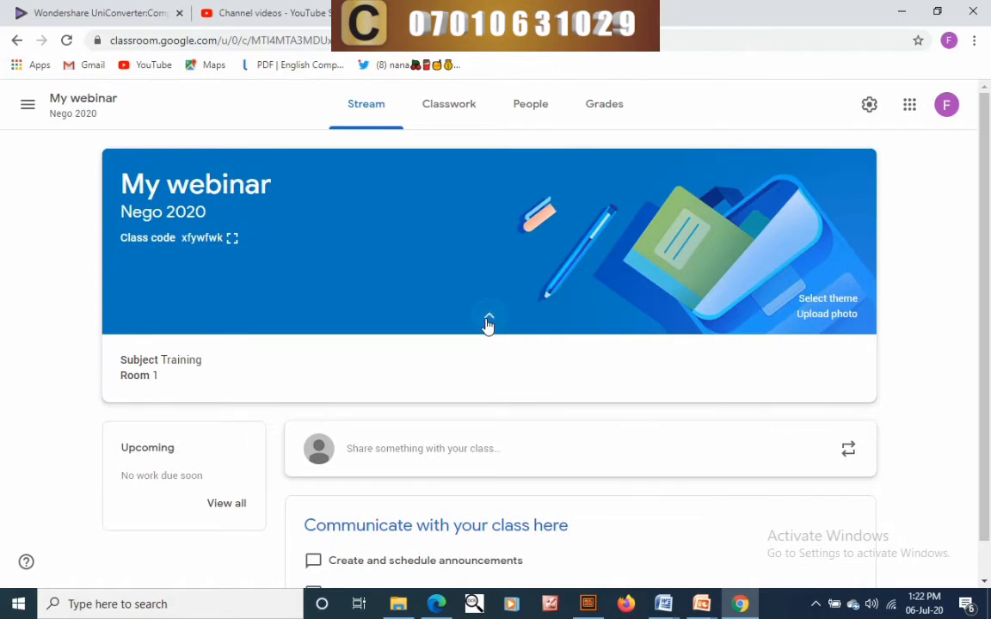
pyautogui.click(488, 322)
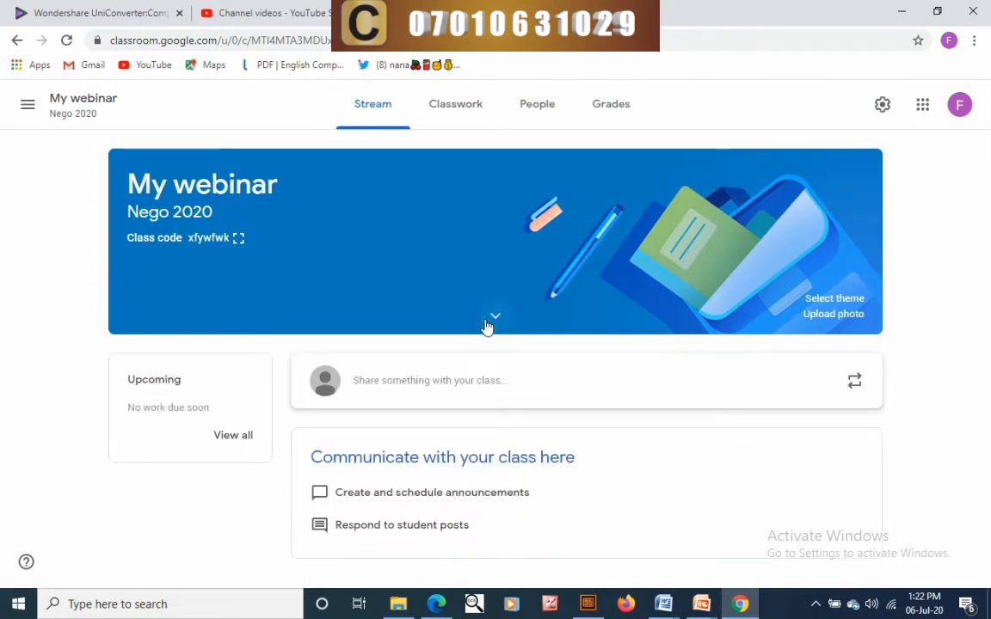
# - Apply the orange coffee-table theme from the General gallery to the banner
pyautogui.click(834, 298)
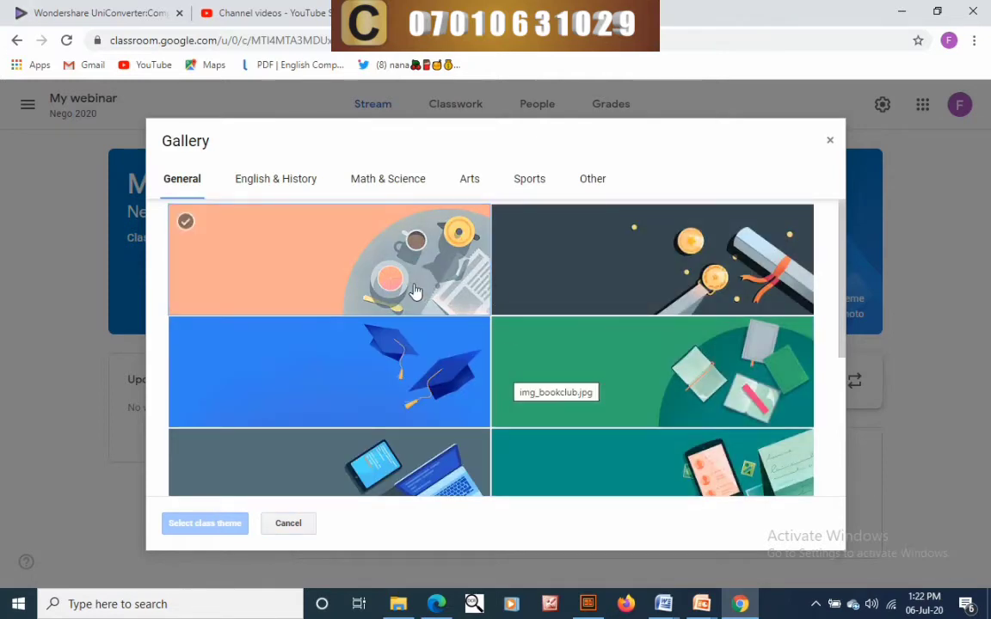
pyautogui.click(415, 293)
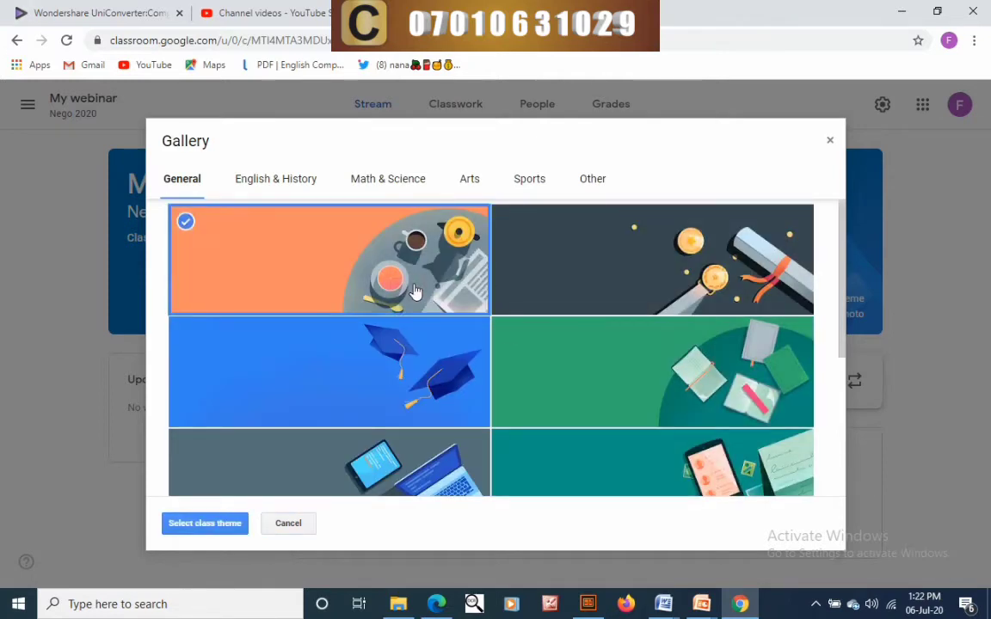
pyautogui.click(207, 527)
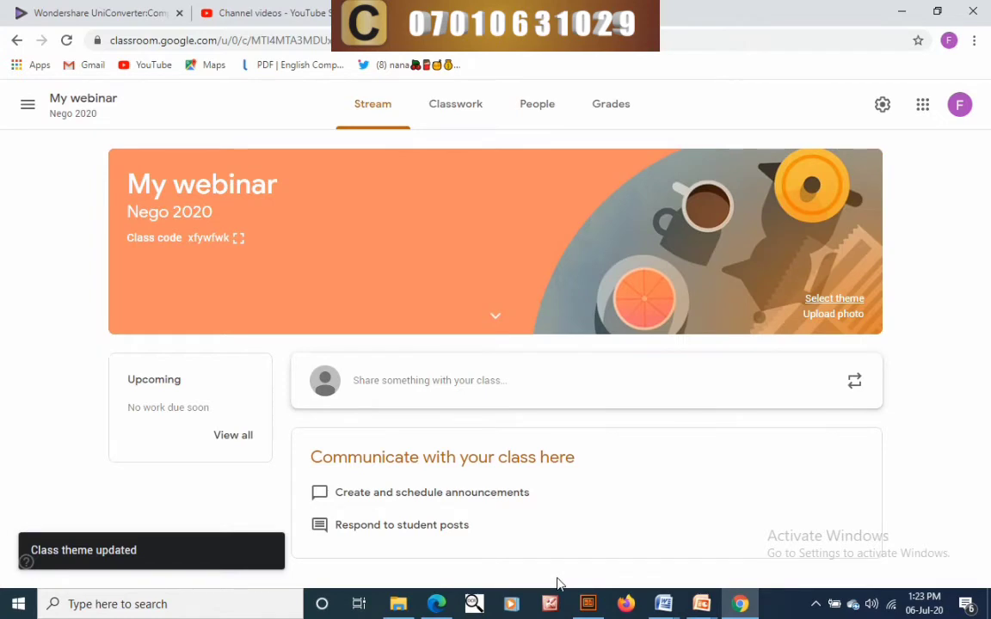
# - Upload 'English with nego.png' from the Downloads folder as the custom class banner photo
pyautogui.click(832, 315)
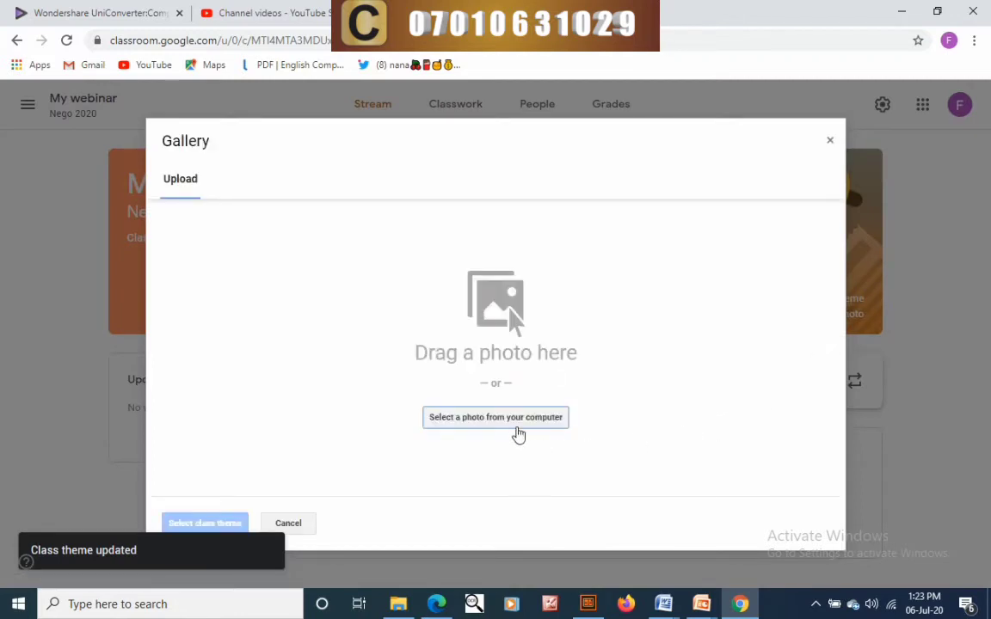
pyautogui.click(515, 427)
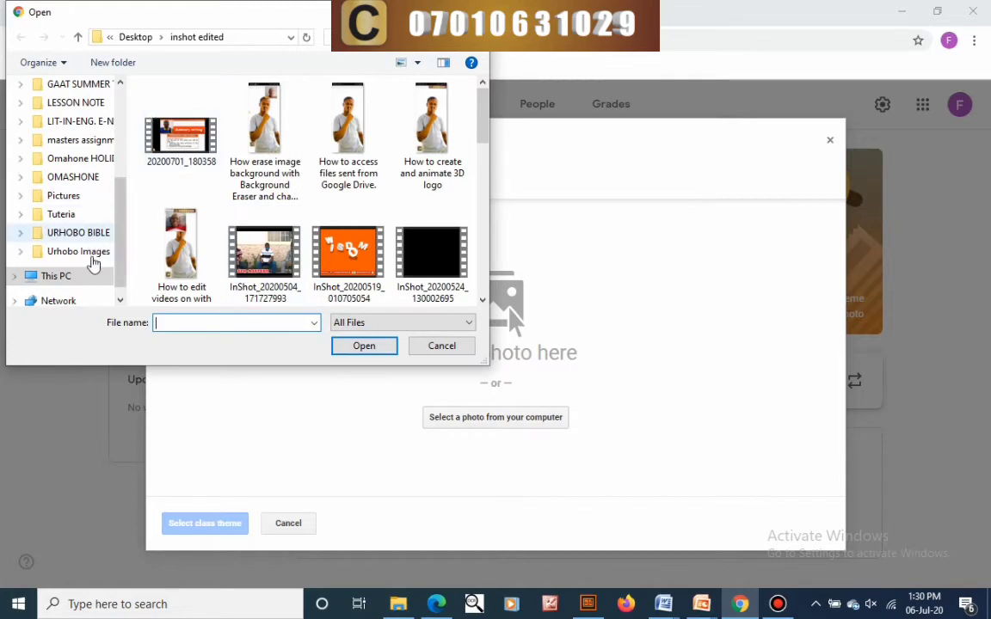
pyautogui.click(78, 277)
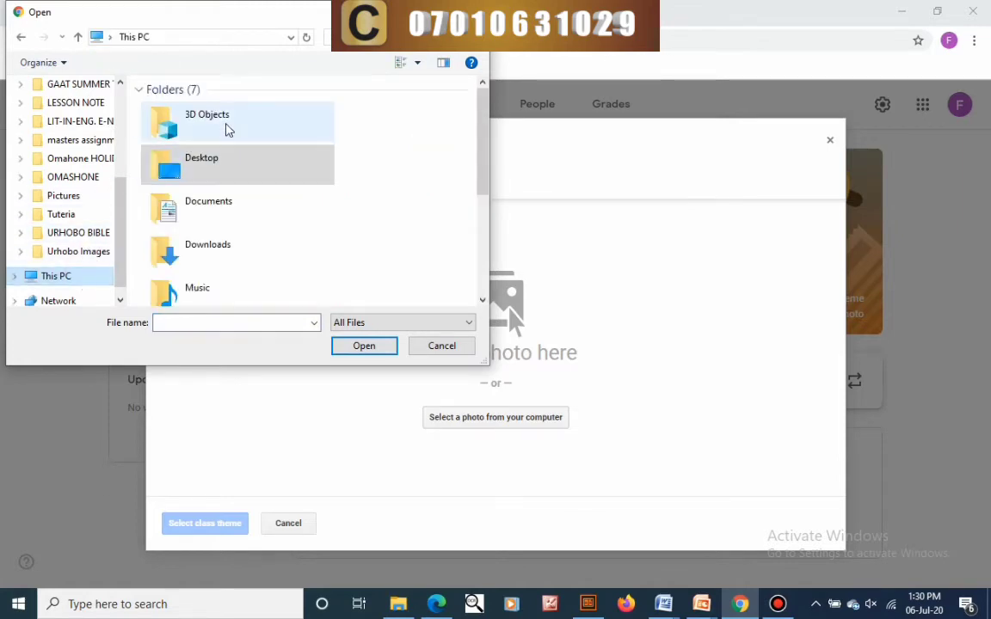
pyautogui.doubleClick(208, 249)
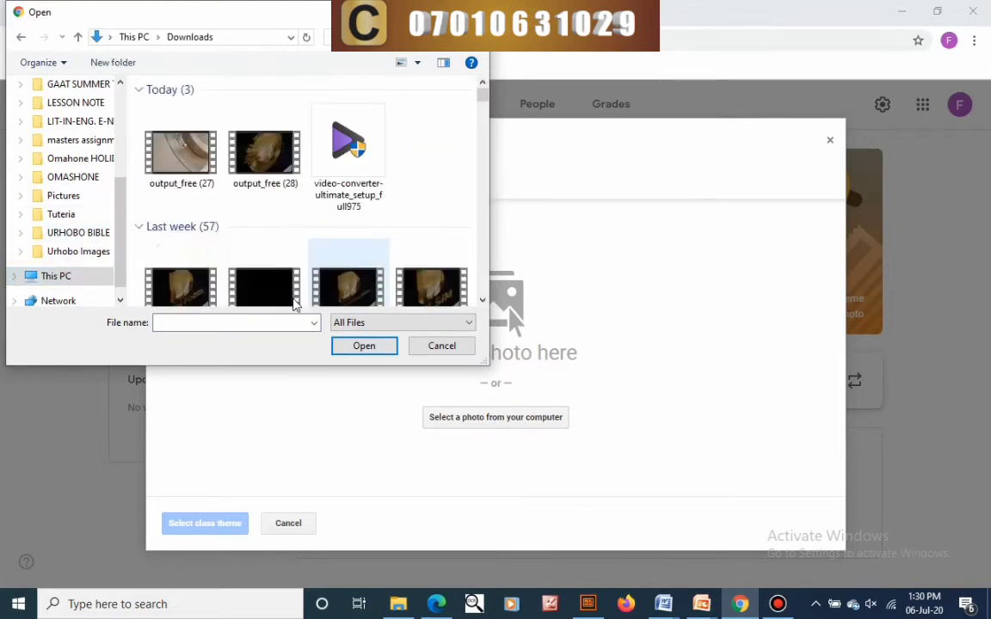
pyautogui.click(247, 323)
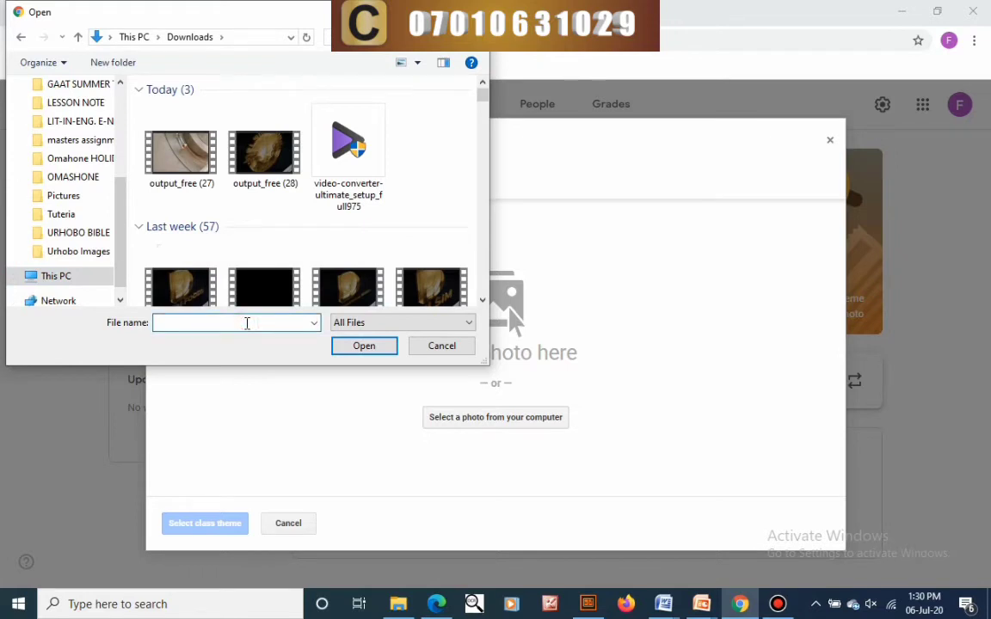
pyautogui.write('e')
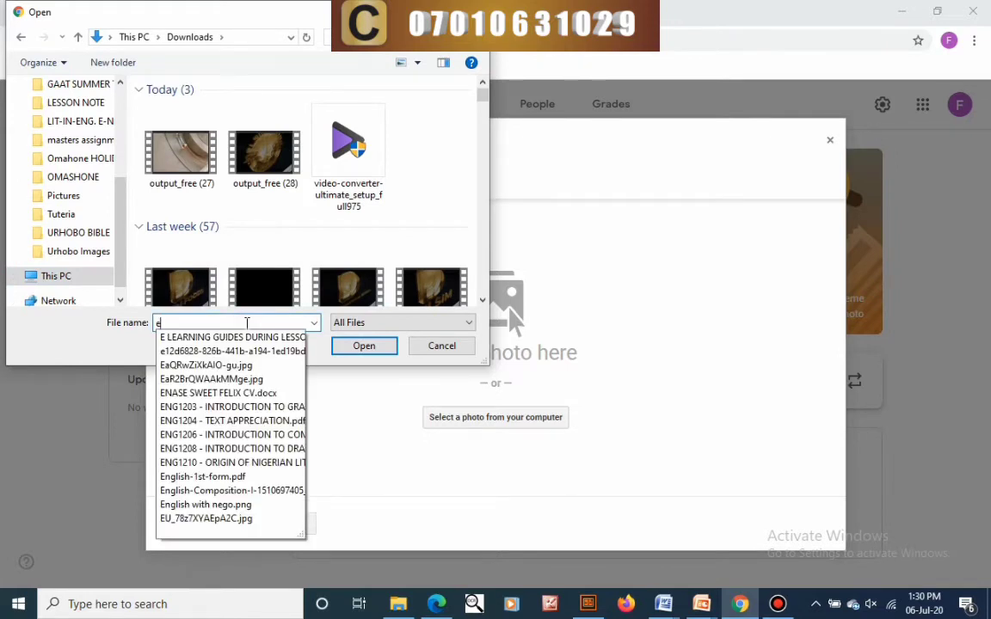
pyautogui.write('n')
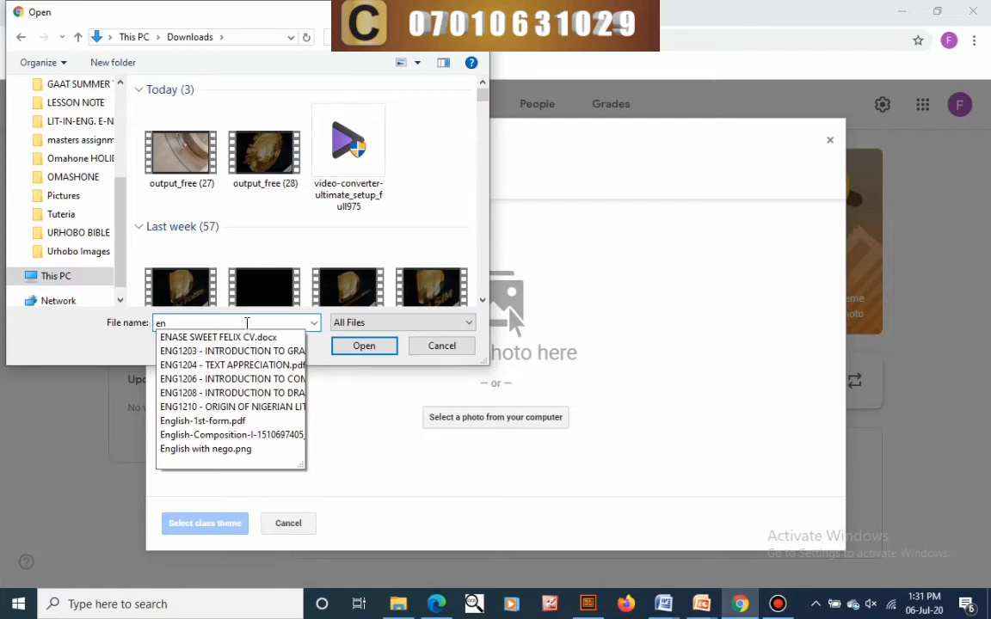
pyautogui.write('gli')
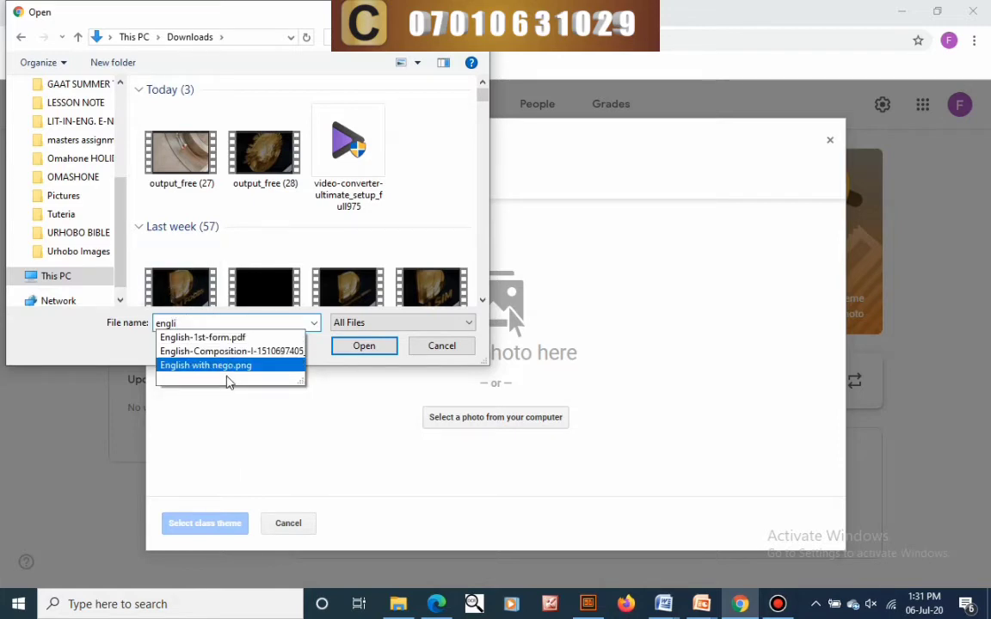
pyautogui.click(230, 367)
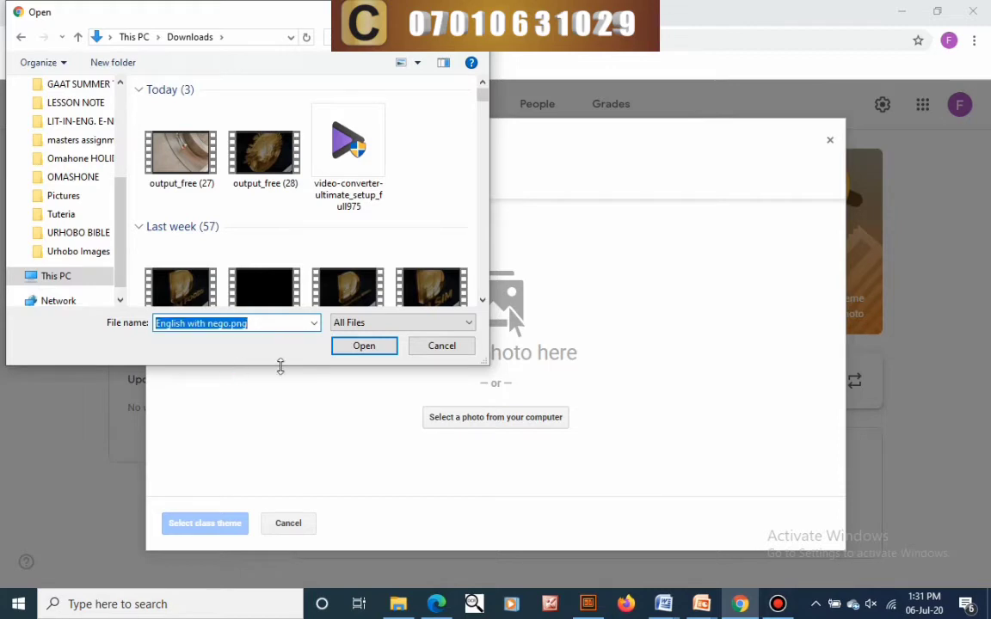
pyautogui.click(362, 347)
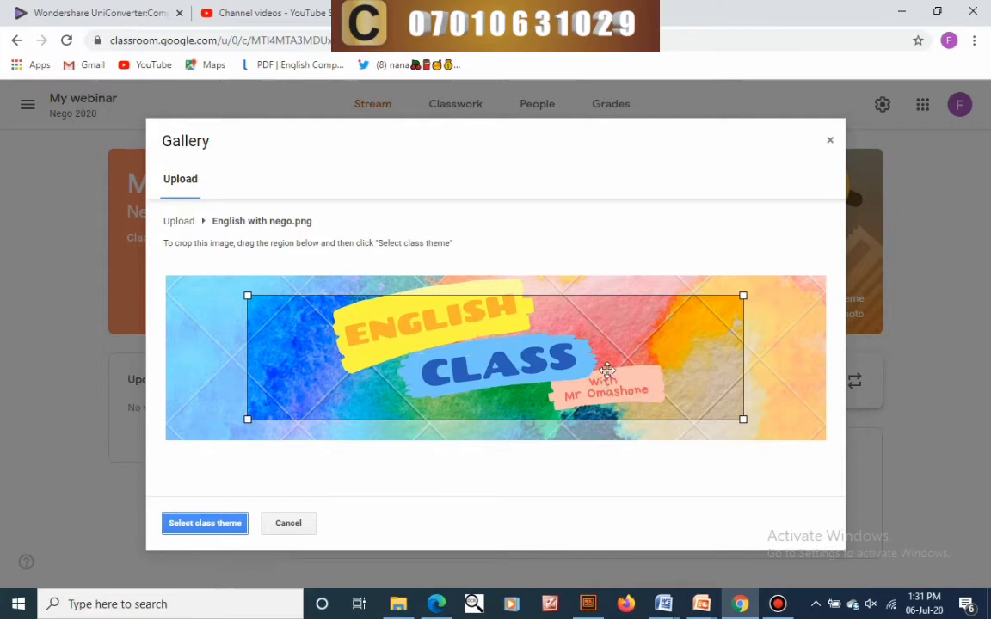
# - Adjust the crop box so it spans the entire English with nego.png banner image
pyautogui.moveTo(745, 293); pyautogui.dragTo(854, 248)
pyautogui.moveTo(946, 219); pyautogui.dragTo(990, 191)
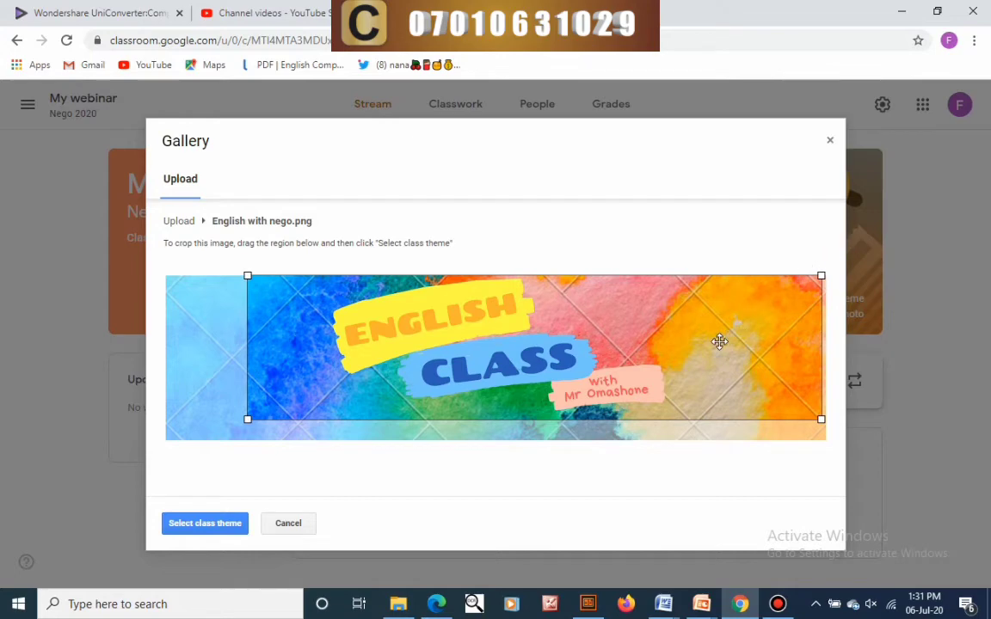
pyautogui.moveTo(712, 342); pyautogui.dragTo(659, 361)
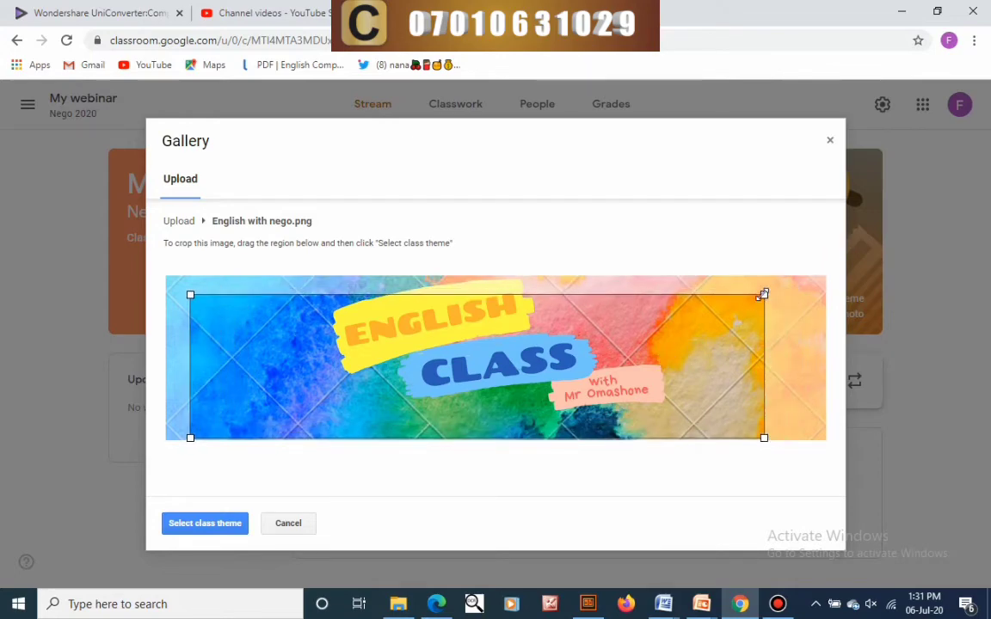
pyautogui.moveTo(763, 294); pyautogui.dragTo(935, 181)
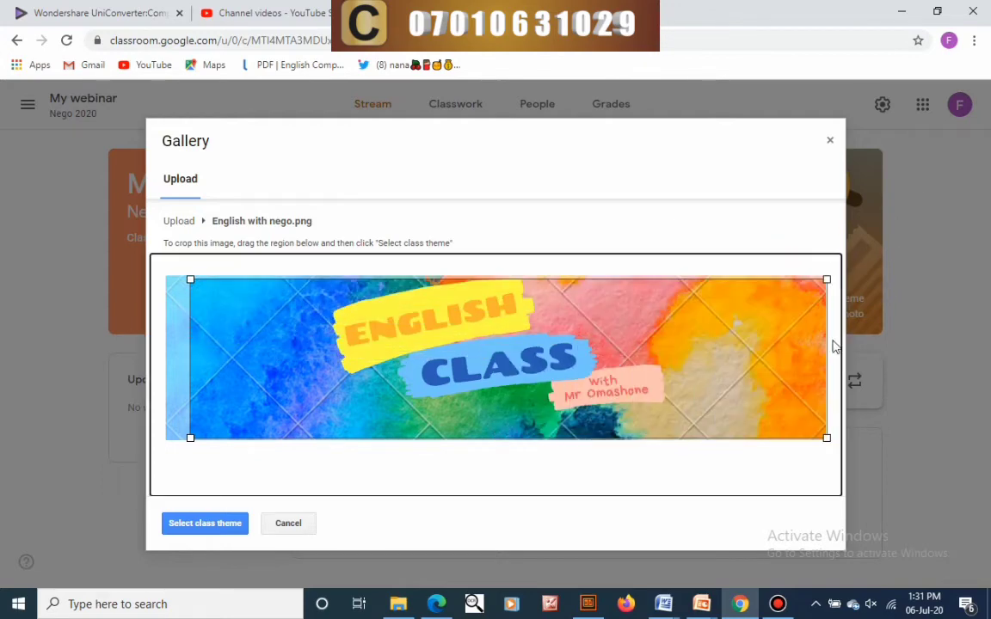
pyautogui.moveTo(623, 372); pyautogui.dragTo(593, 368)
pyautogui.moveTo(804, 280); pyautogui.dragTo(605, 329)
pyautogui.moveTo(573, 466); pyautogui.dragTo(865, 173)
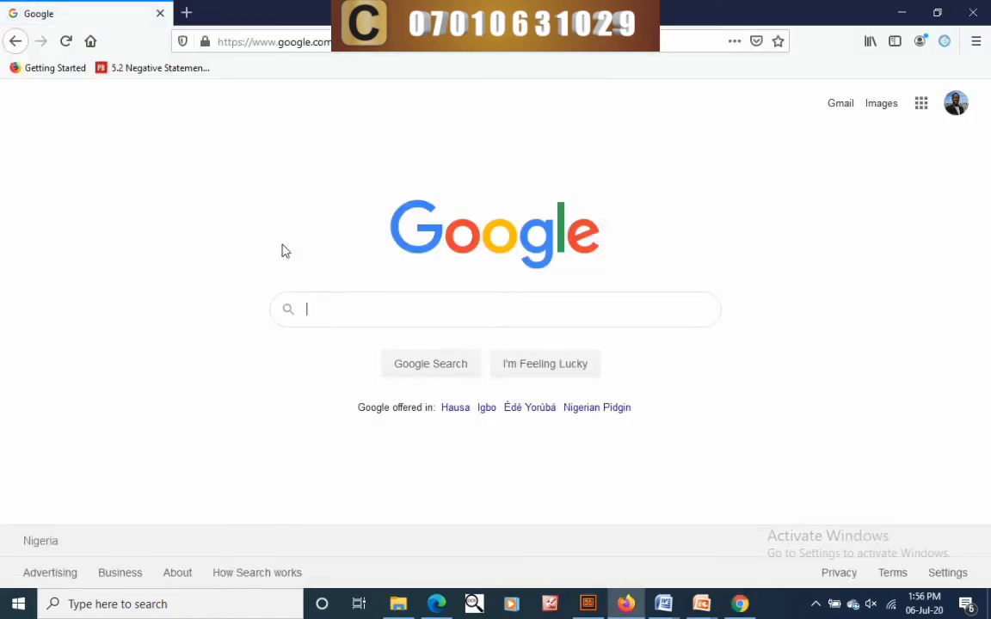
# - Go from the Google homepage to Gmail through the Google apps grid
pyautogui.click(921, 104)
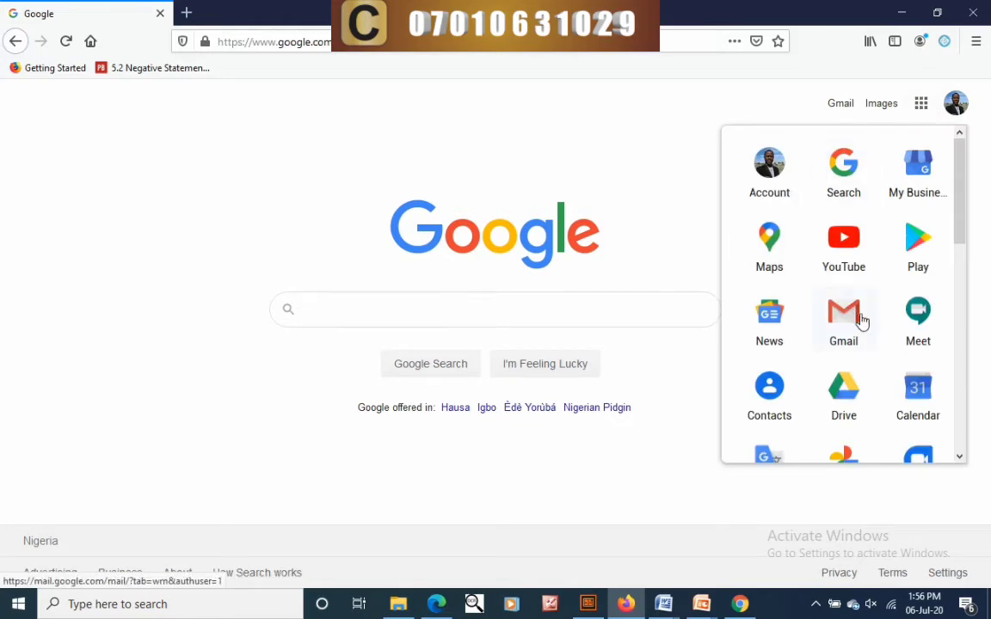
pyautogui.scroll(-6, 914, 336)
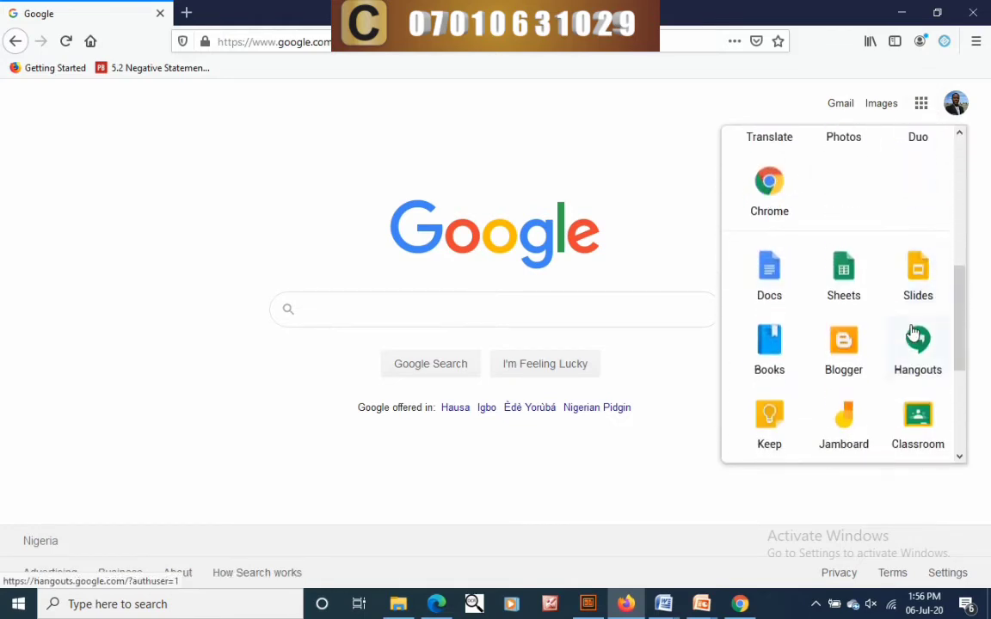
pyautogui.scroll(5, 910, 301)
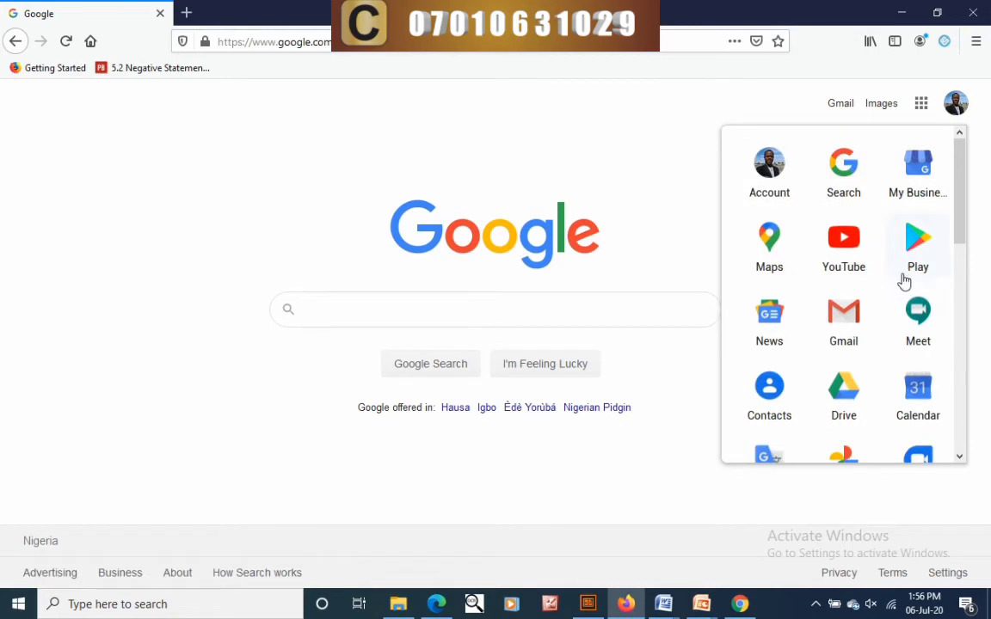
pyautogui.click(844, 319)
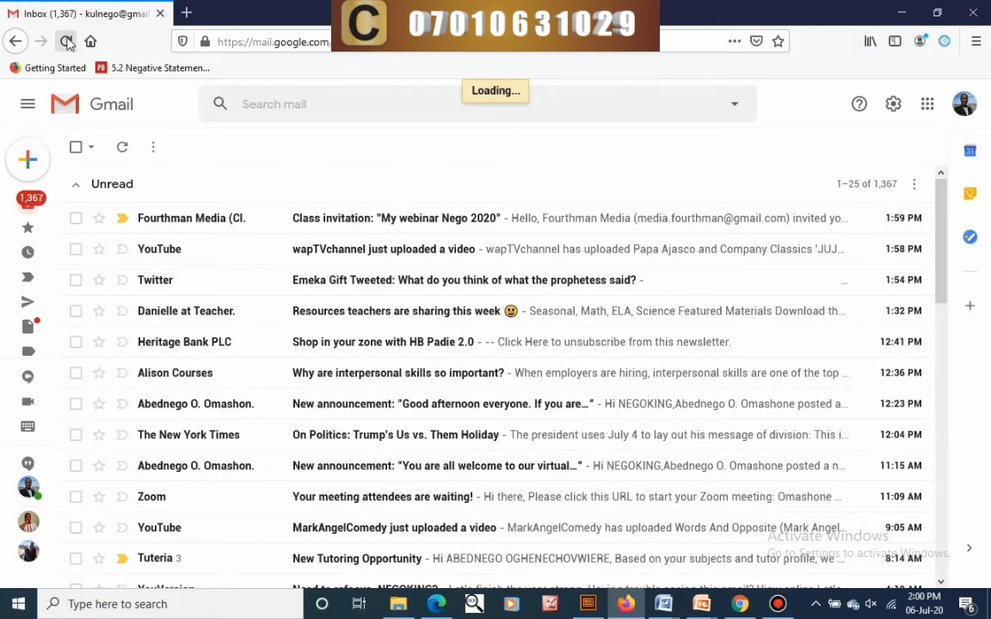
# - Stay on Gmail, open the My webinar Nego 2020 class invitation email, and join the class
pyautogui.click(67, 41)
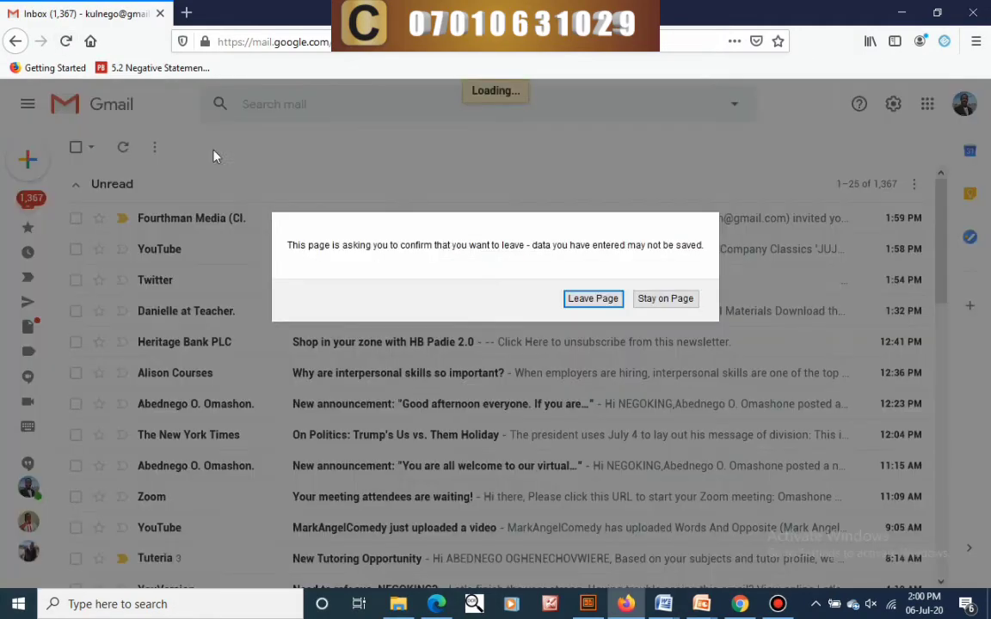
pyautogui.click(659, 299)
pyautogui.click(400, 220)
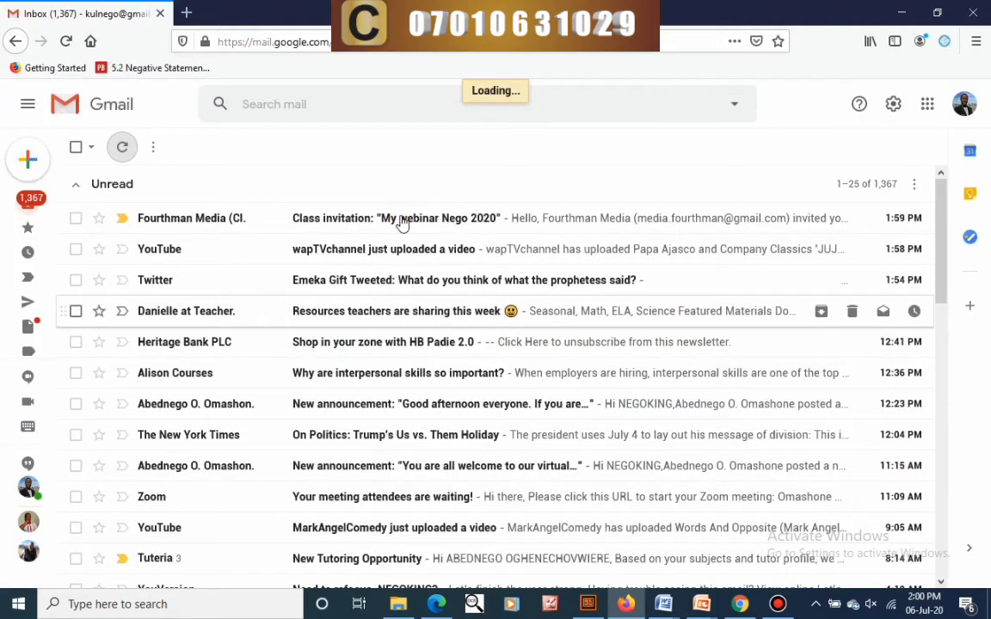
pyautogui.click(401, 222)
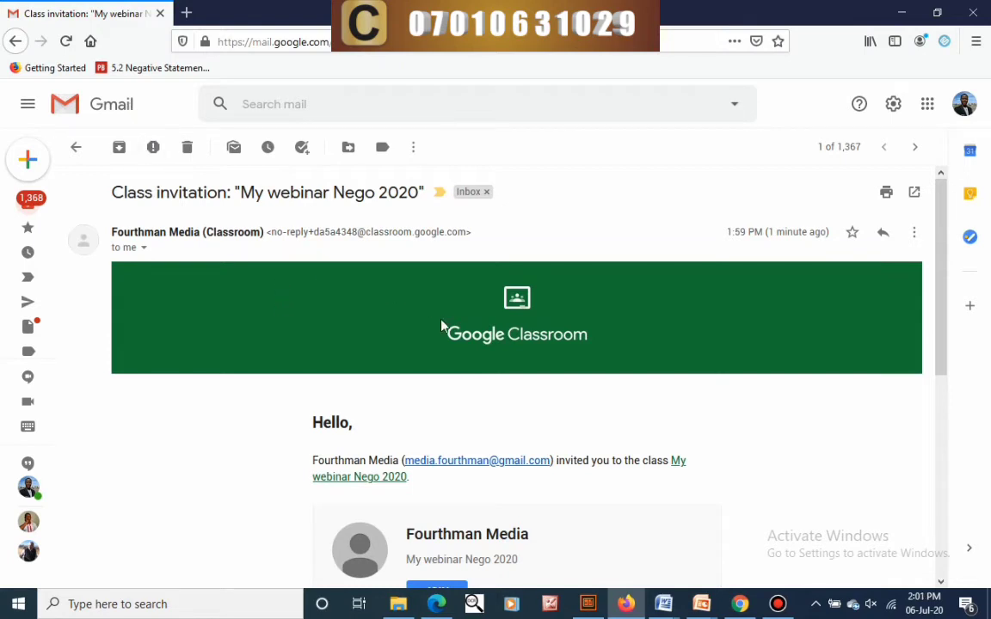
pyautogui.scroll(-5, 442, 326)
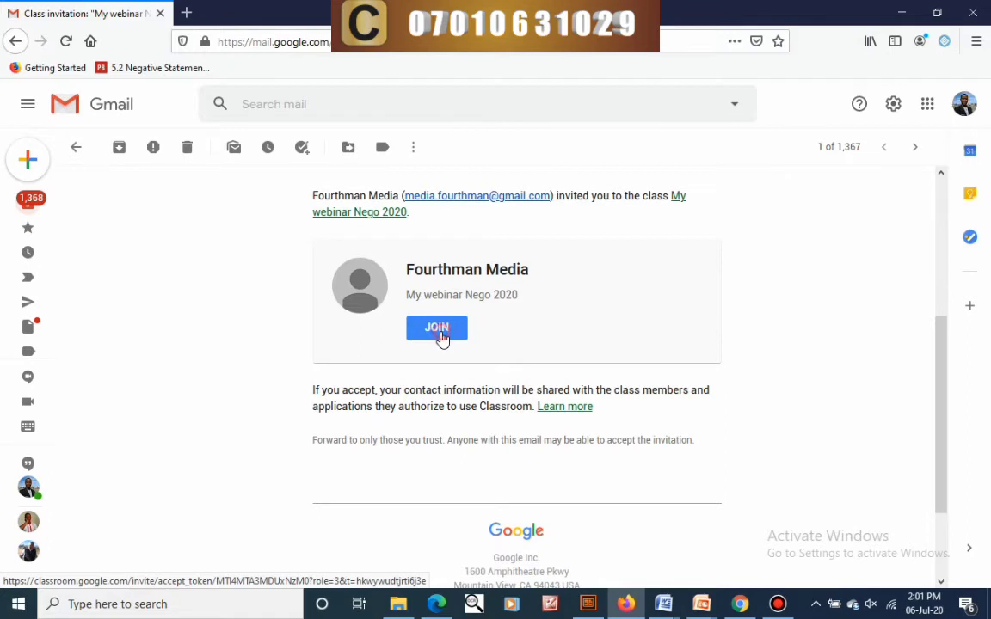
pyautogui.click(441, 336)
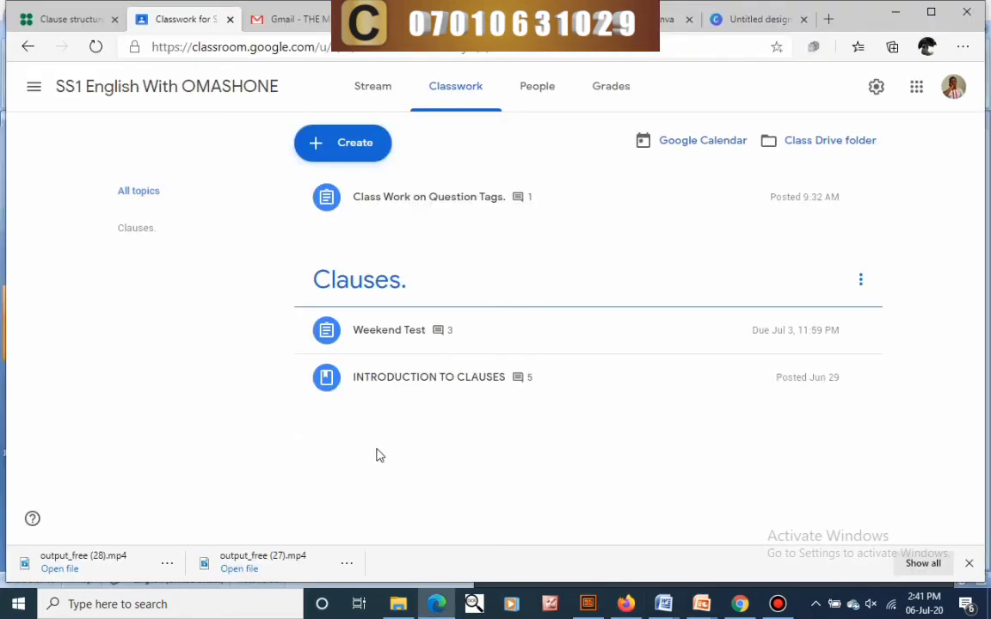
# - Go to the SS1 English class's Classwork page and create a new Material post
pyautogui.click(41, 89)
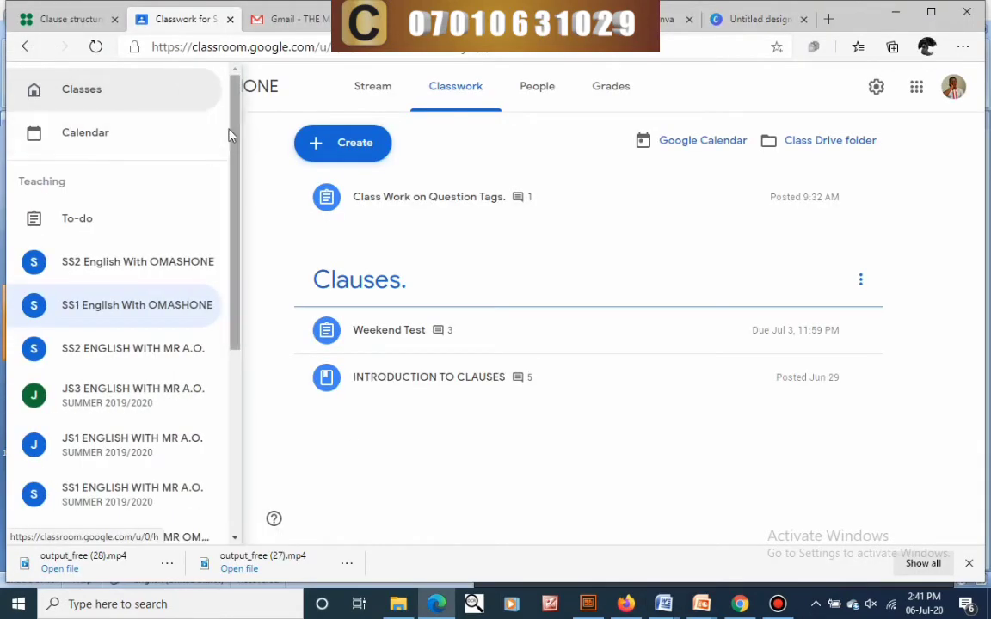
pyautogui.click(383, 88)
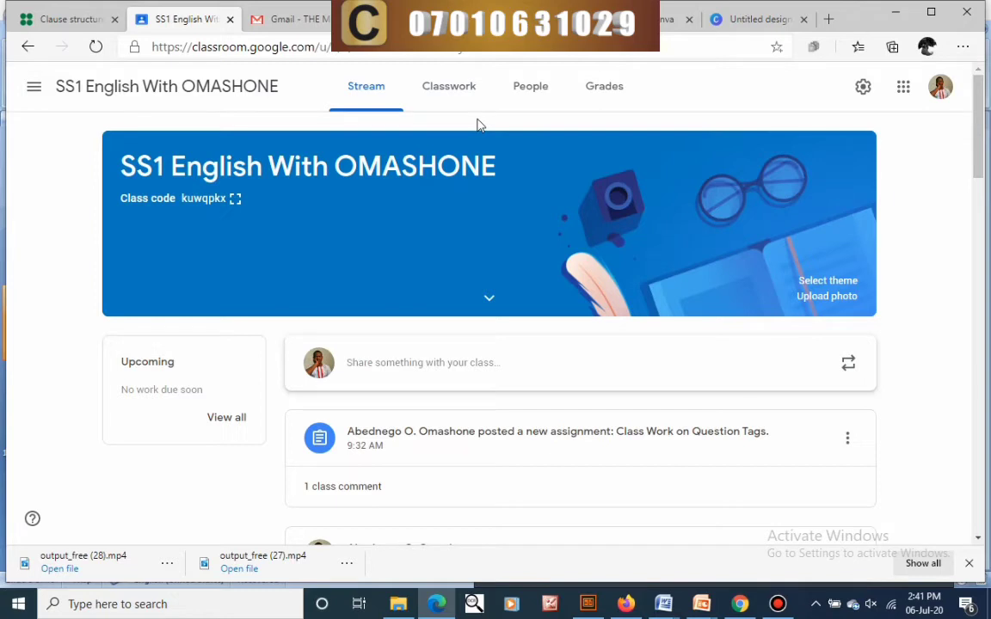
pyautogui.click(436, 93)
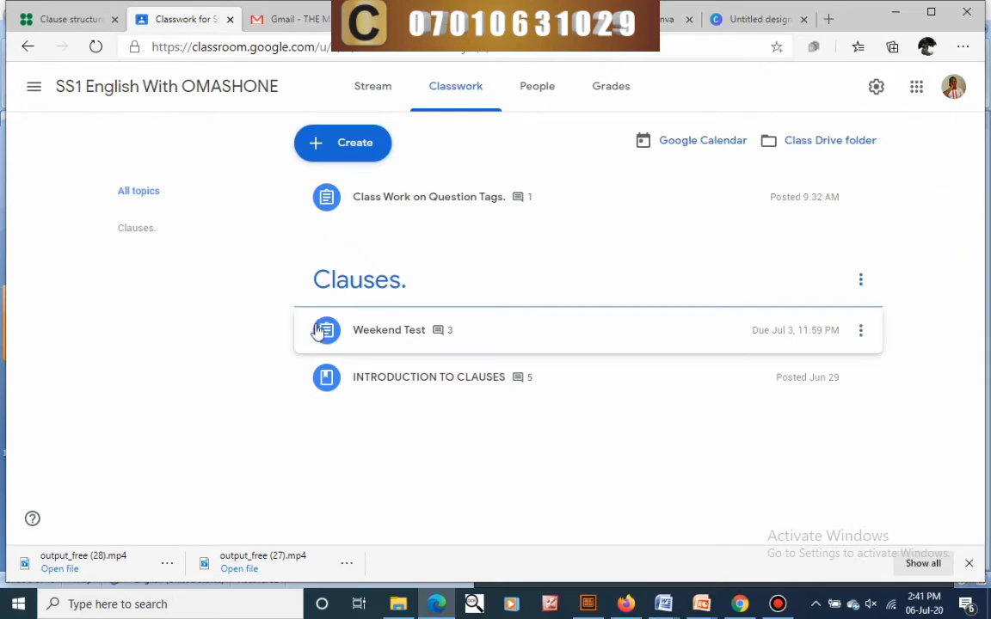
pyautogui.click(319, 151)
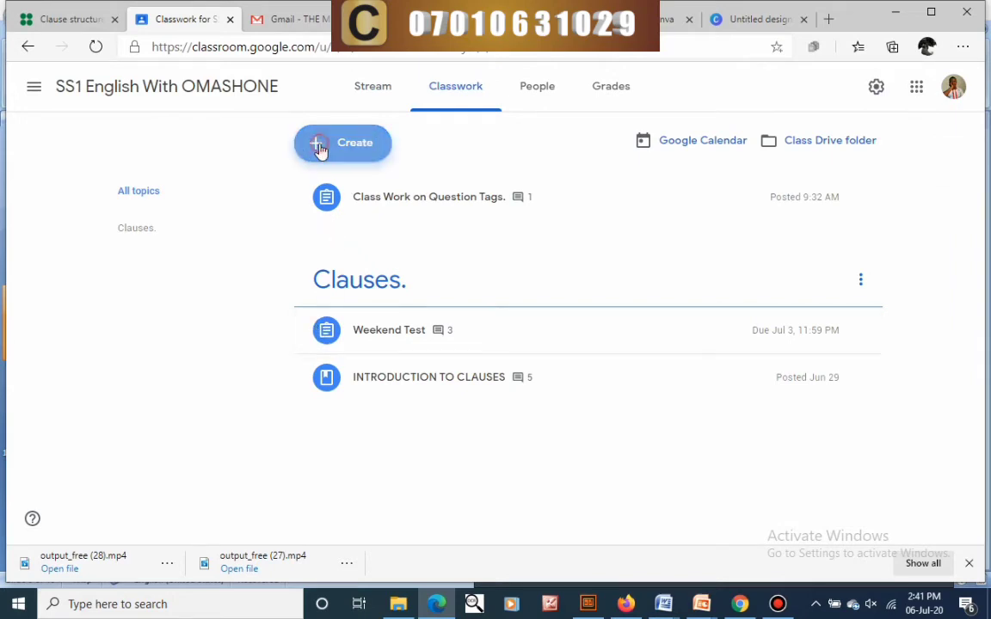
pyautogui.click(332, 258)
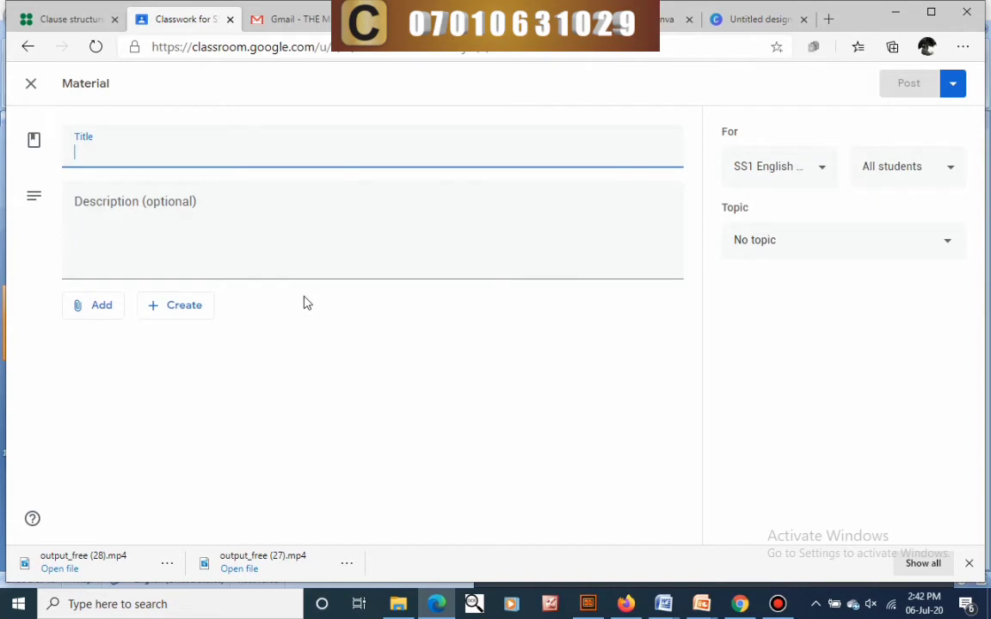
# - Title the material 'Question Tag' and choose to add a File to it
pyautogui.write('Question Tag')
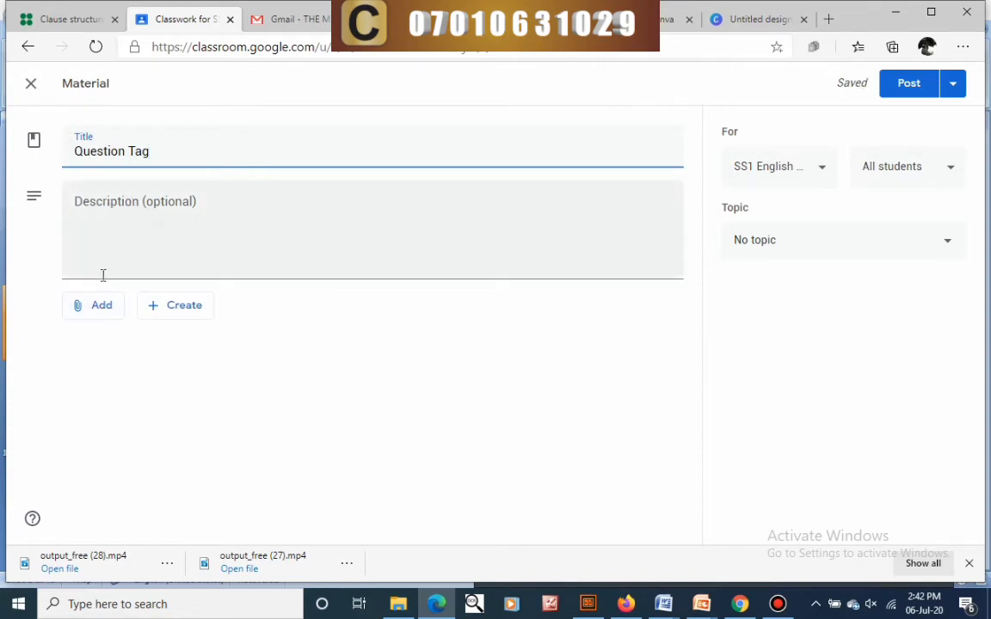
pyautogui.click(91, 308)
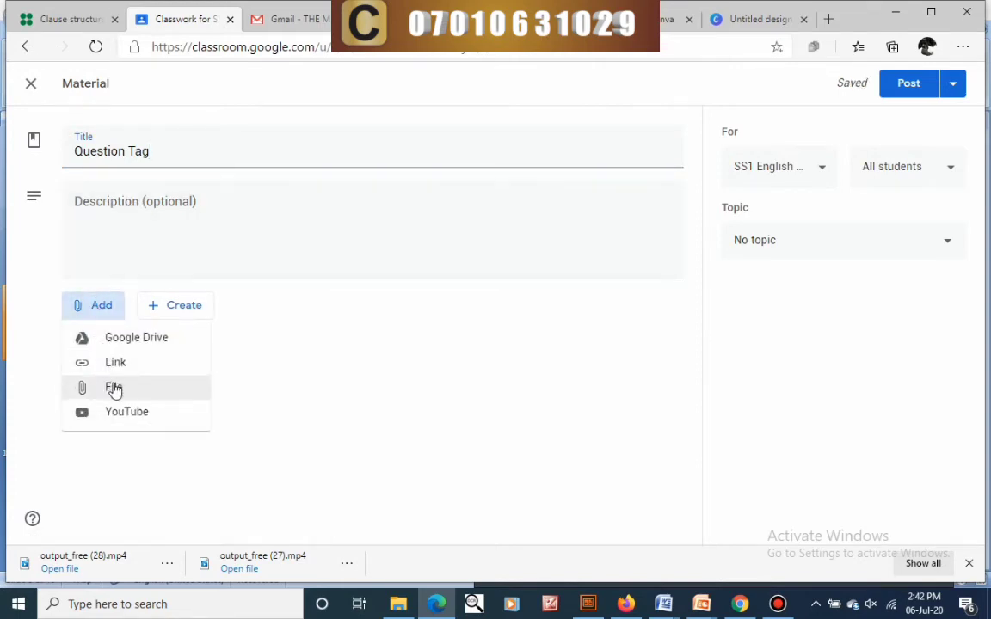
pyautogui.click(114, 389)
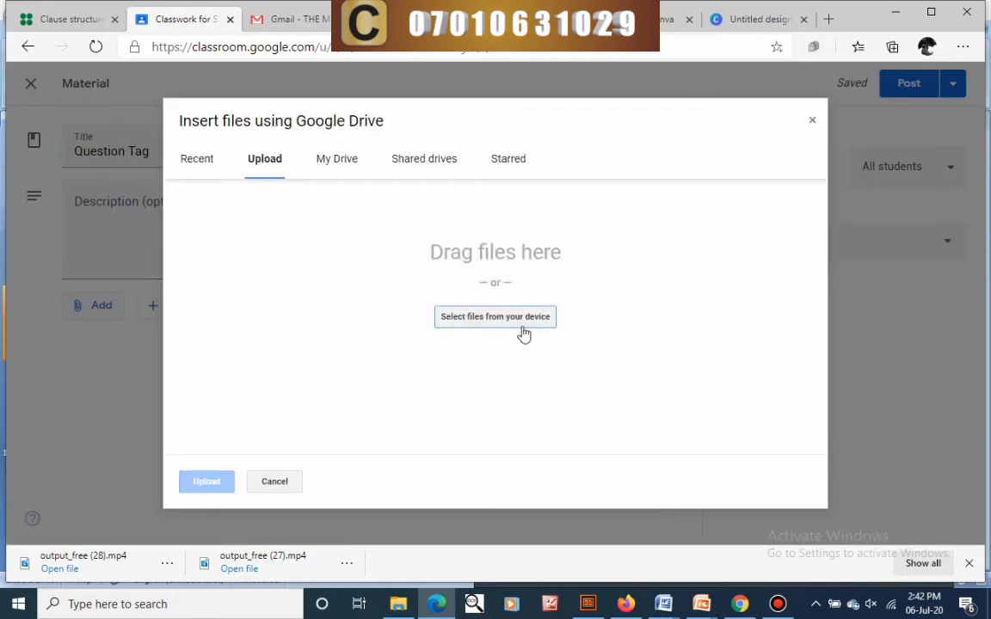
# - Upload QUESTION TAGS.ppsx from the computer and select the QUESTION TAGS presentation under Recent
pyautogui.click(483, 318)
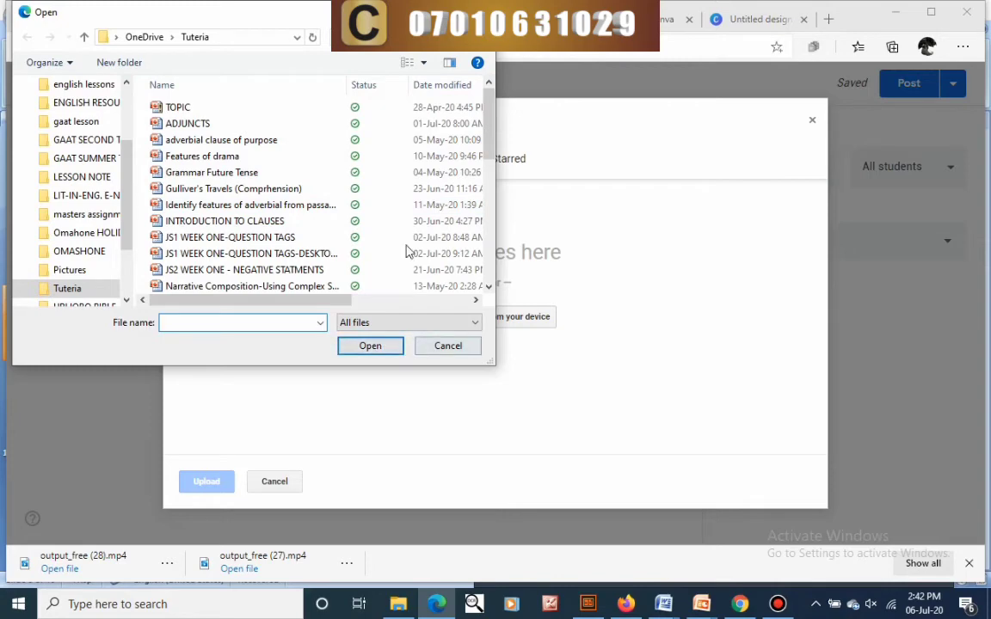
pyautogui.scroll(-4, 359, 190)
pyautogui.scroll(-3, 258, 238)
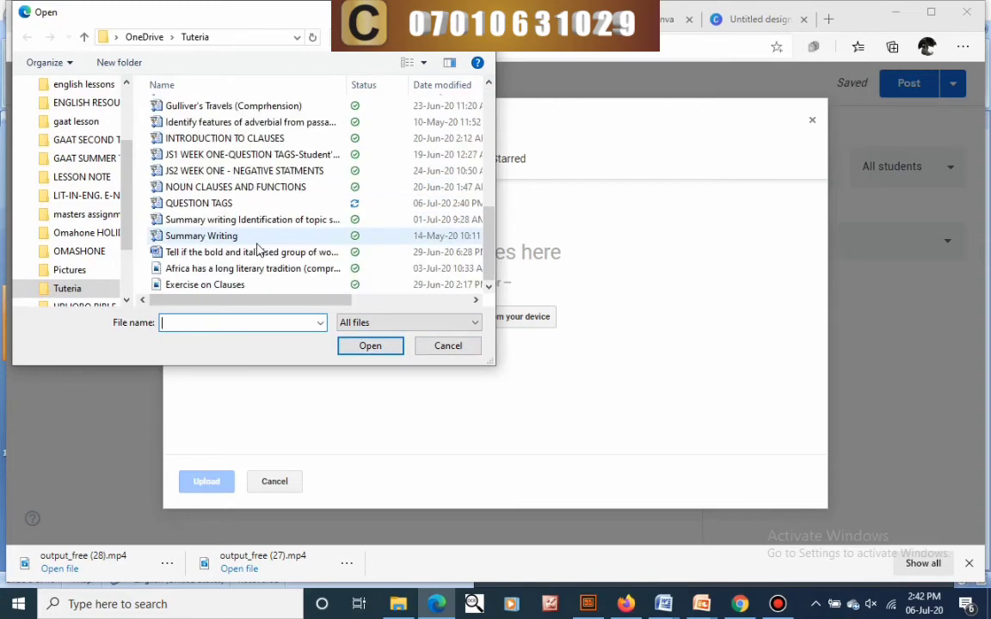
pyautogui.click(261, 208)
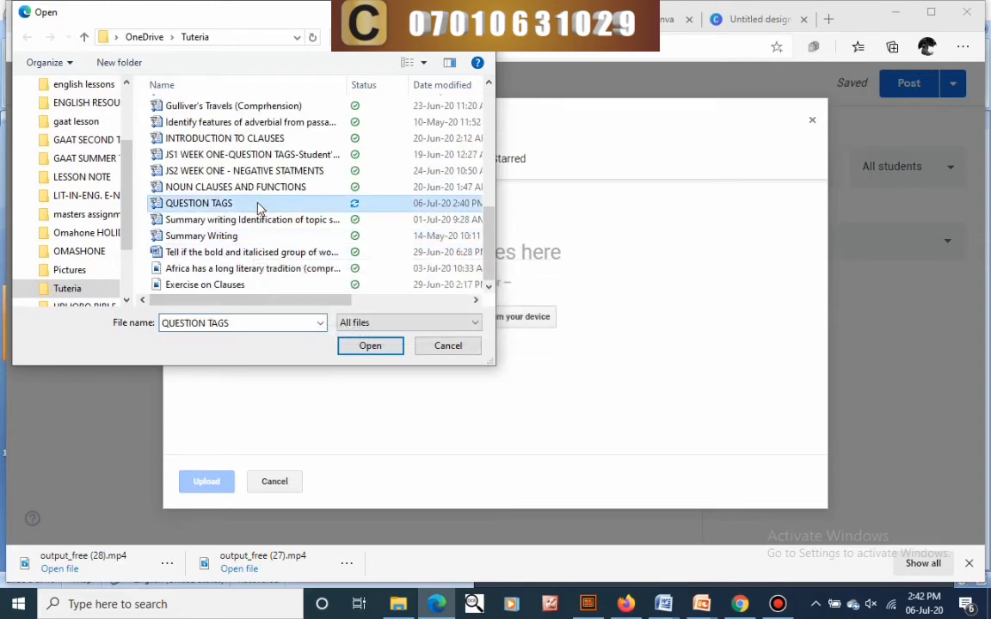
pyautogui.click(381, 348)
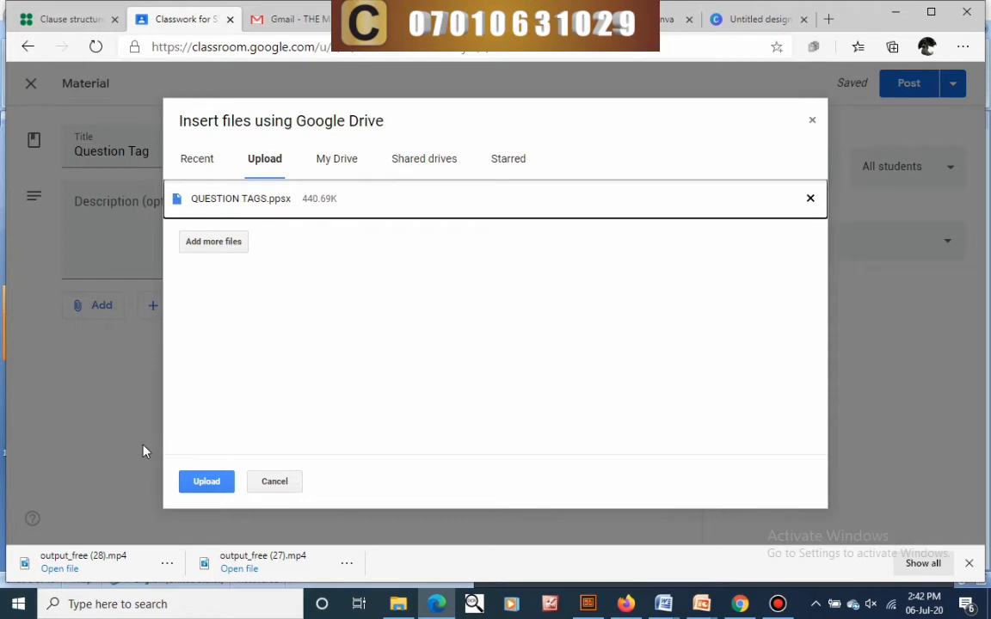
pyautogui.click(204, 170)
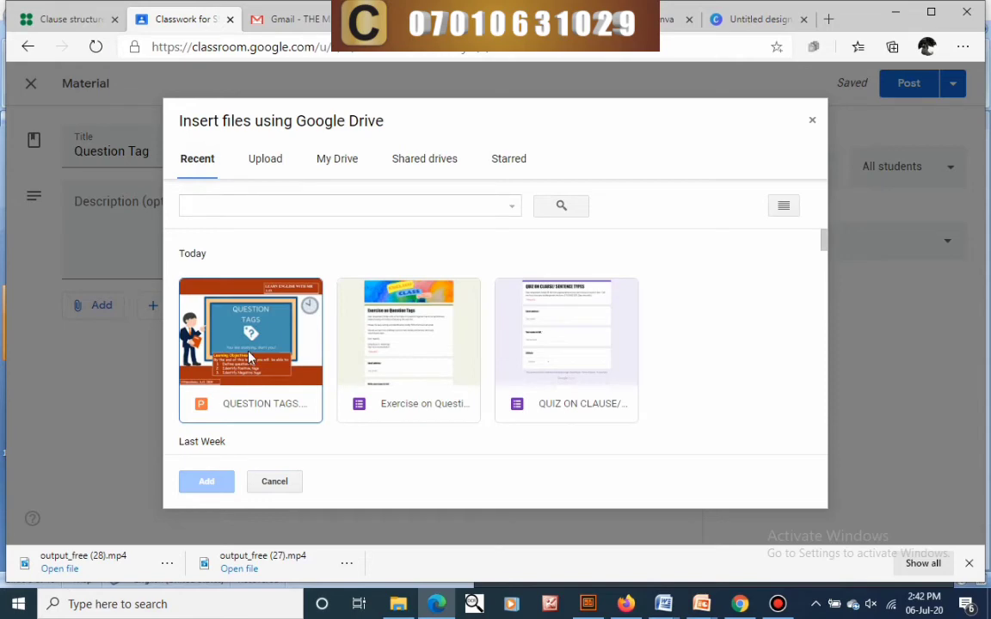
pyautogui.click(250, 358)
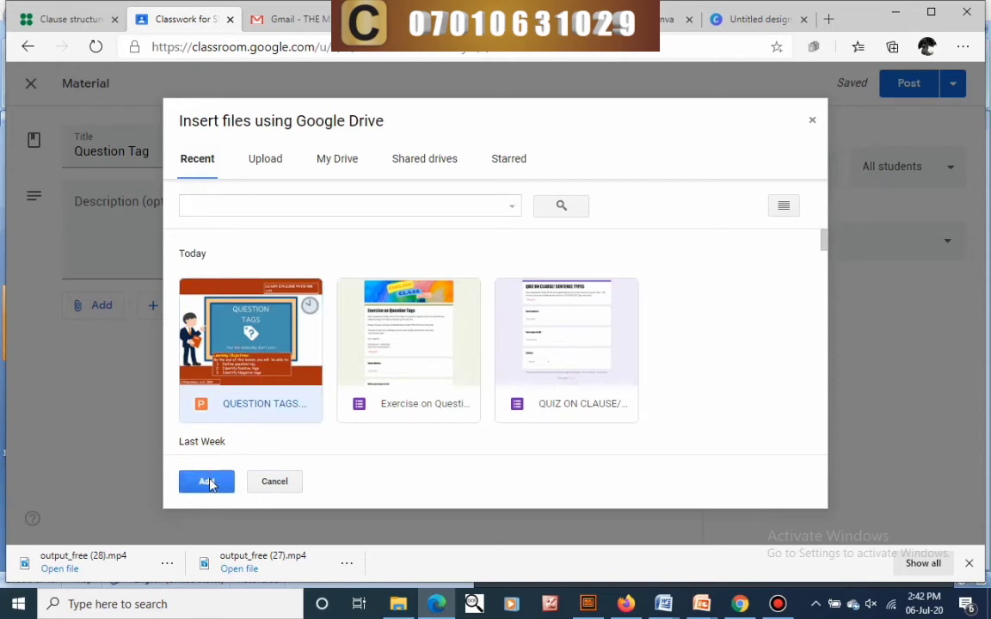
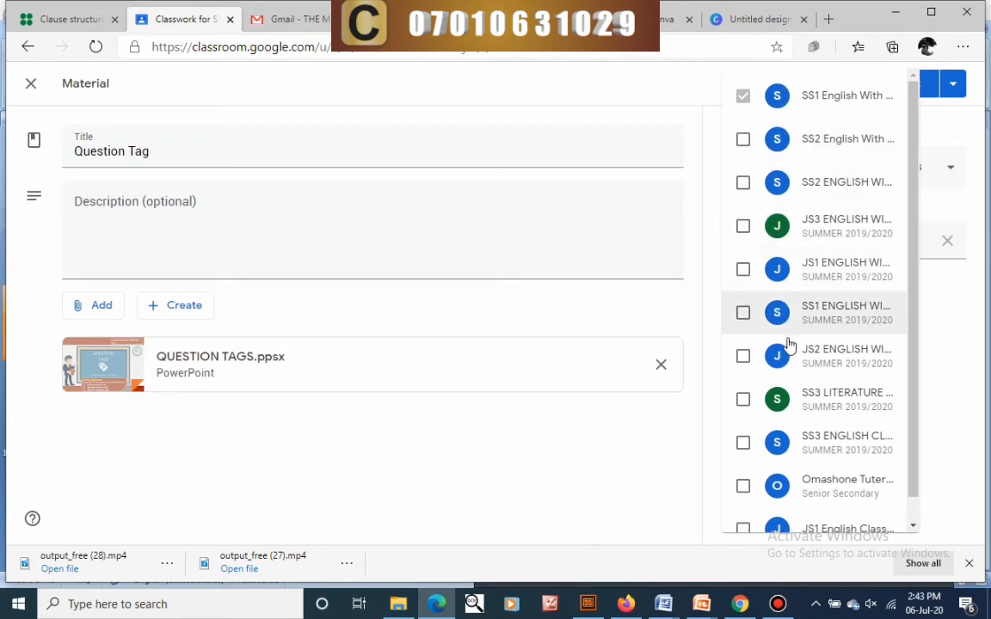
# - Scroll down the Question Tag material form with QUESTION TAGS.ppsx attached for SS1 English
pyautogui.scroll(-1, 790, 343)
# - Close the class list with SS1 English kept, then choose Schedule from the Post menu
pyautogui.scroll(1, 779, 371)
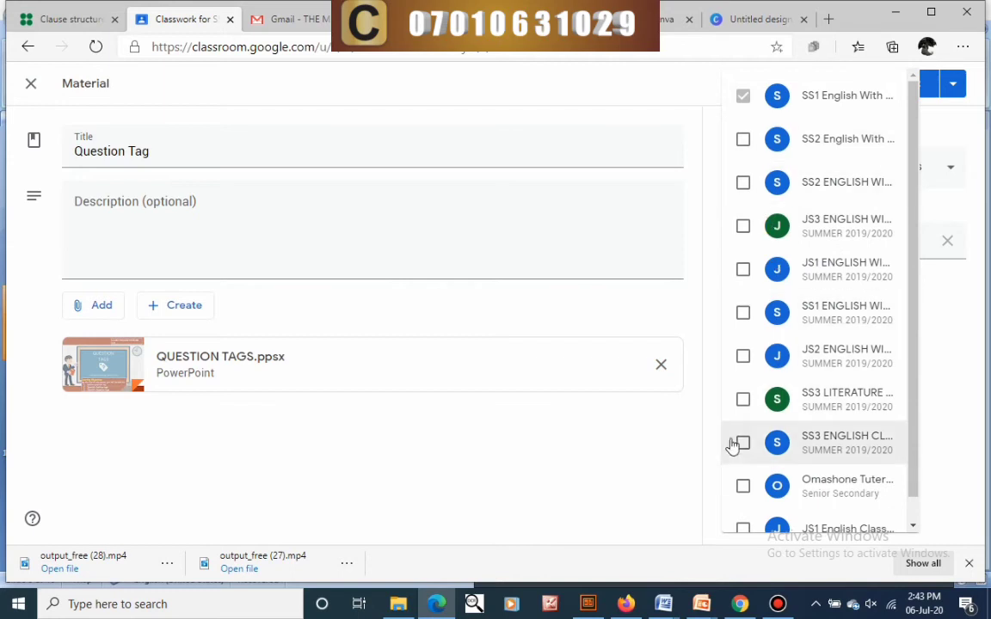
pyautogui.click(749, 100)
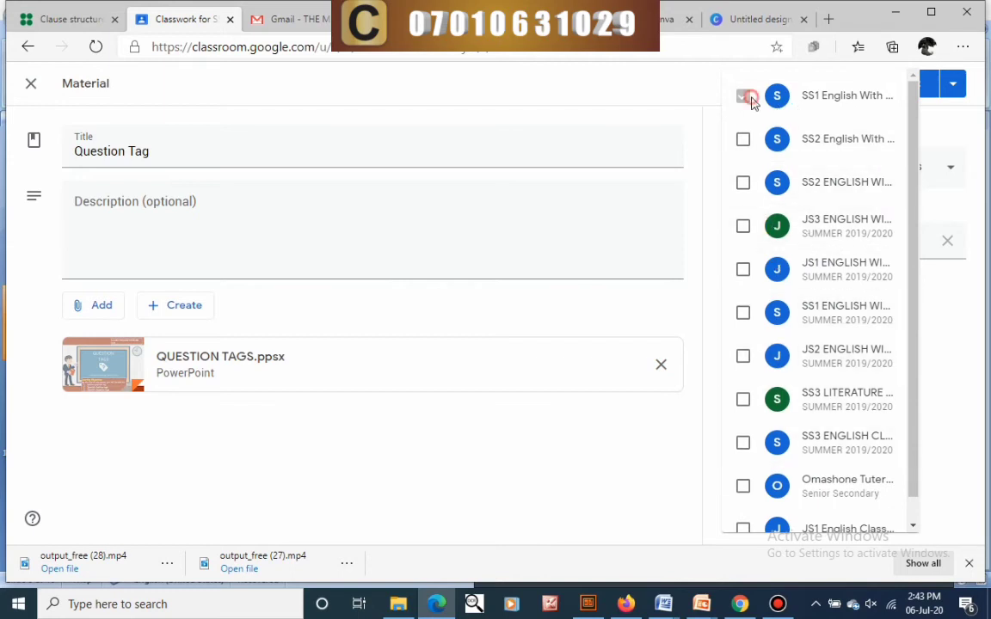
pyautogui.click(955, 123)
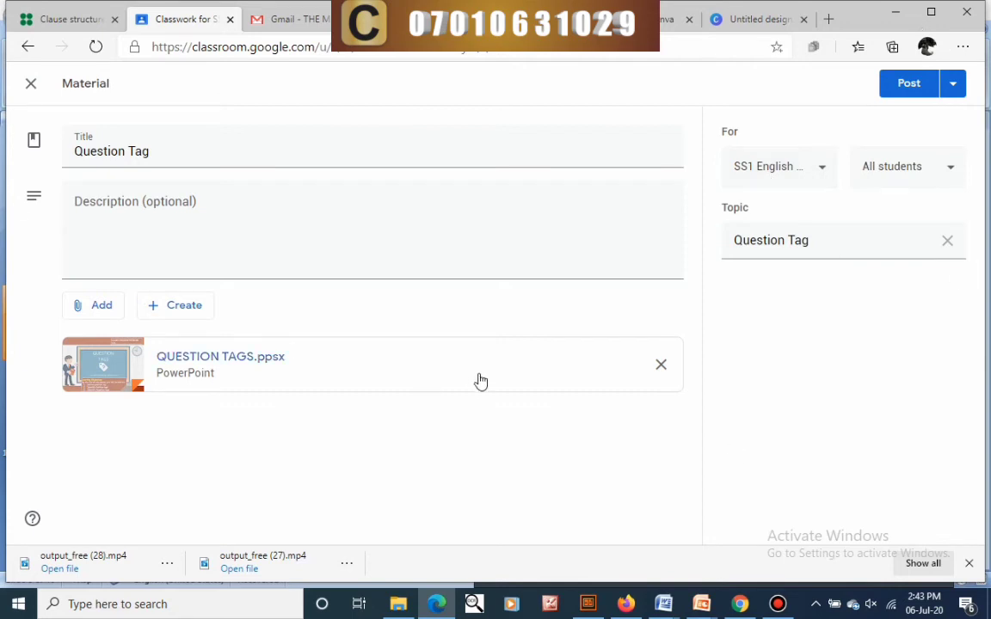
pyautogui.click(959, 96)
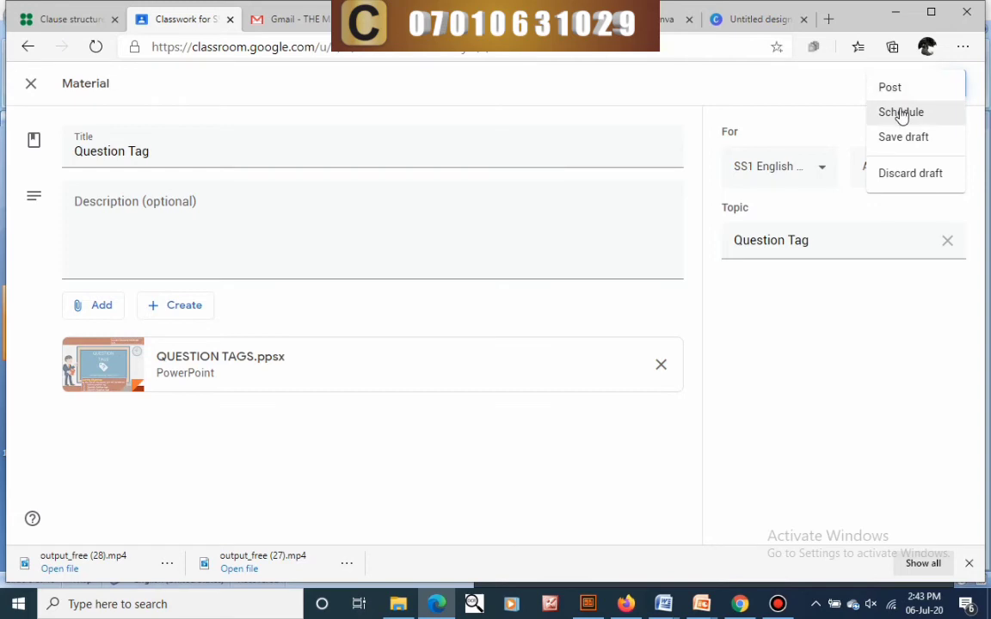
pyautogui.click(901, 113)
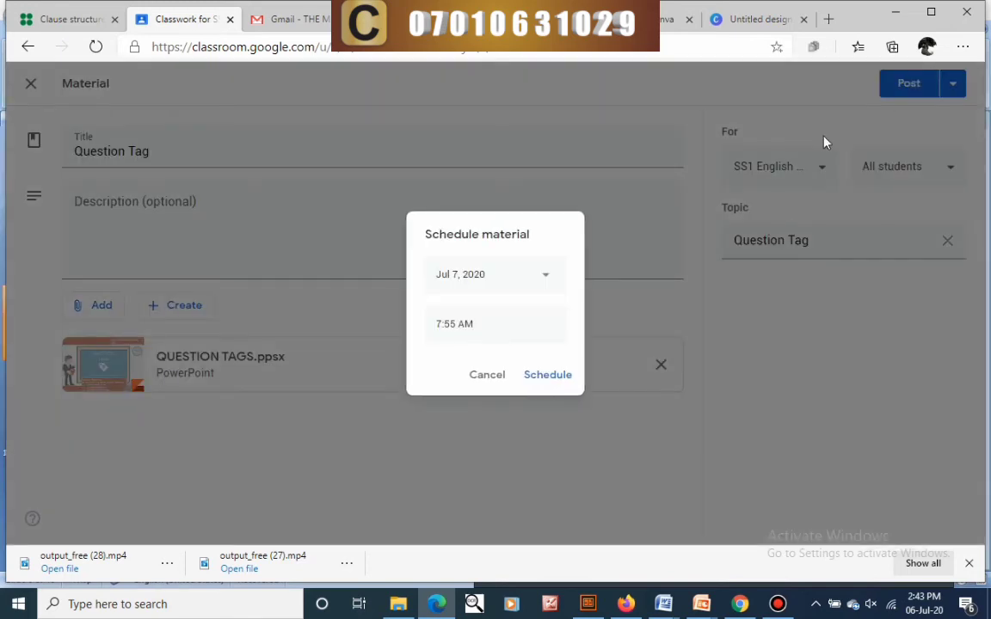
# - Schedule the Question Tag material for Jul 14, 2020, keeping 7:55 AM
pyautogui.click(550, 283)
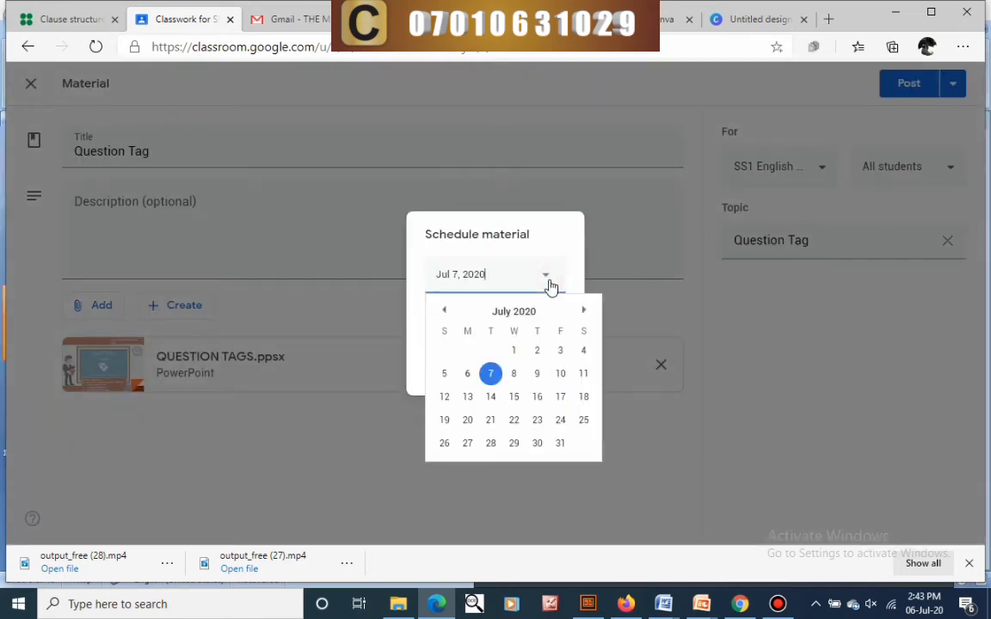
pyautogui.click(490, 397)
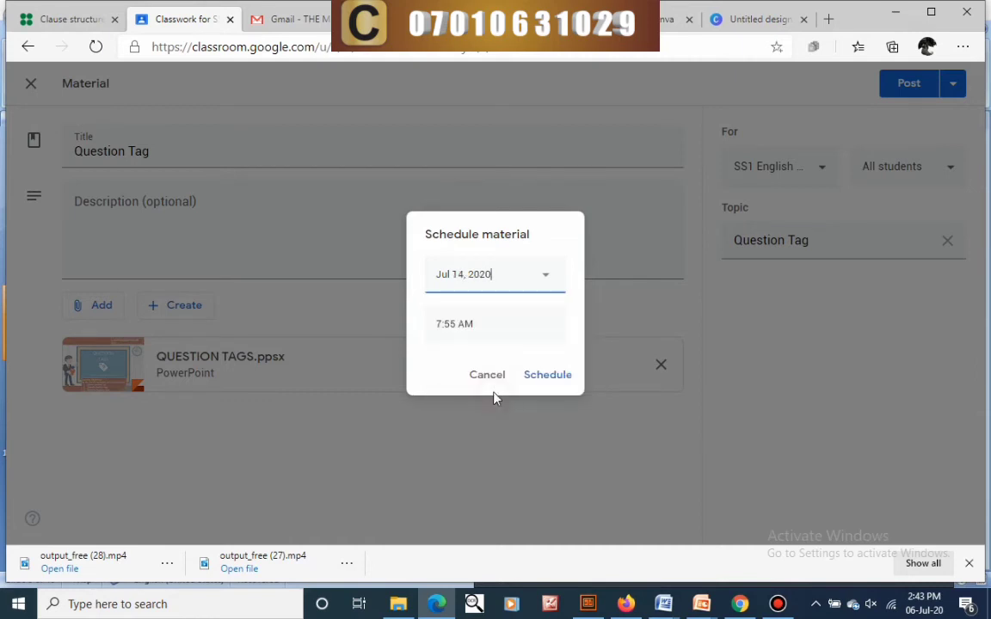
pyautogui.click(492, 323)
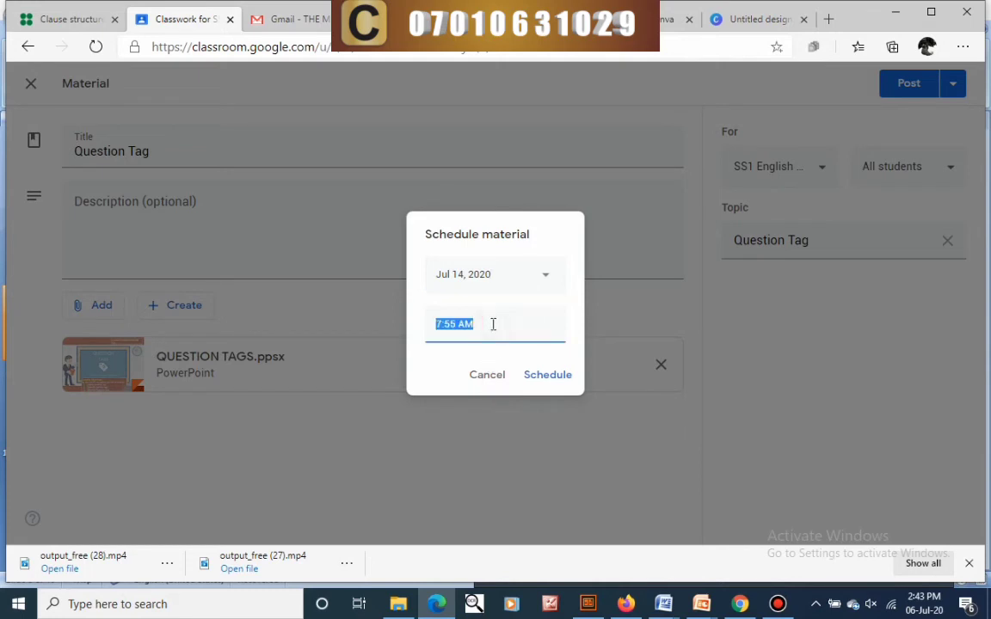
pyautogui.click(534, 374)
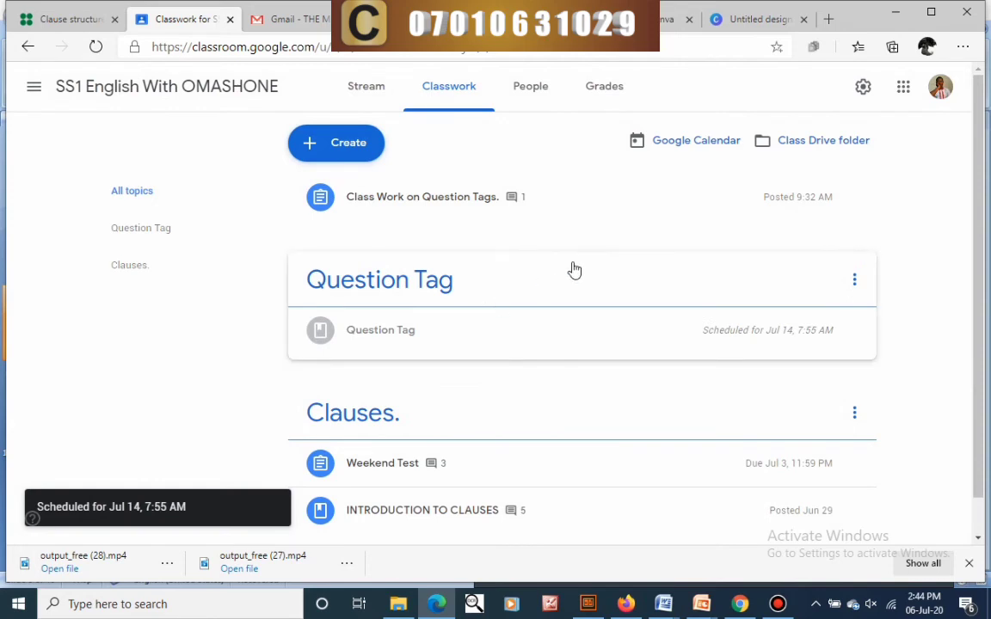
# - Edit the scheduled Question Tag material, remove its schedule and post it to students now
pyautogui.click(442, 331)
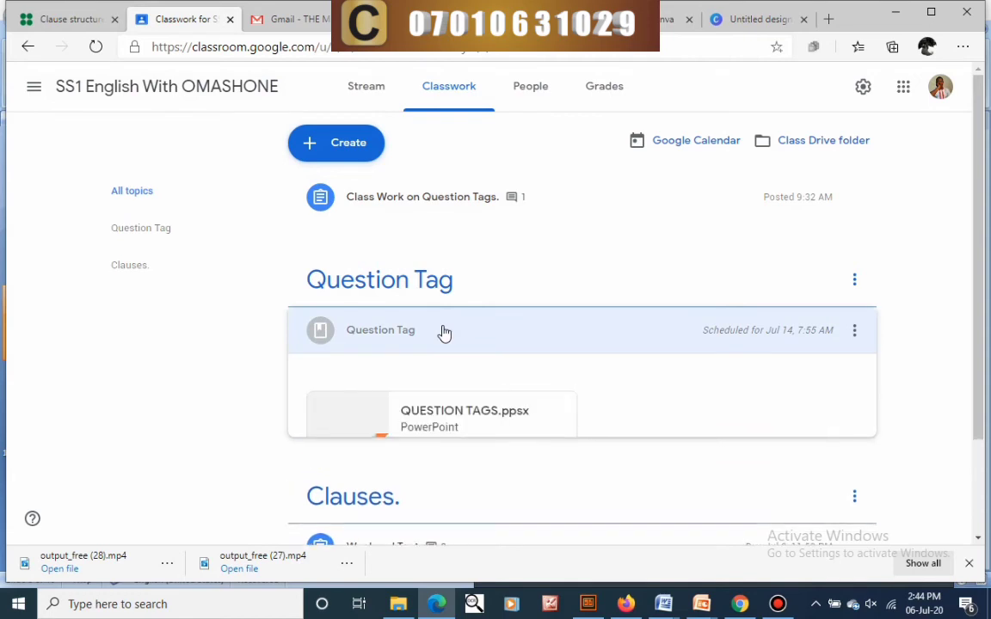
pyautogui.click(338, 483)
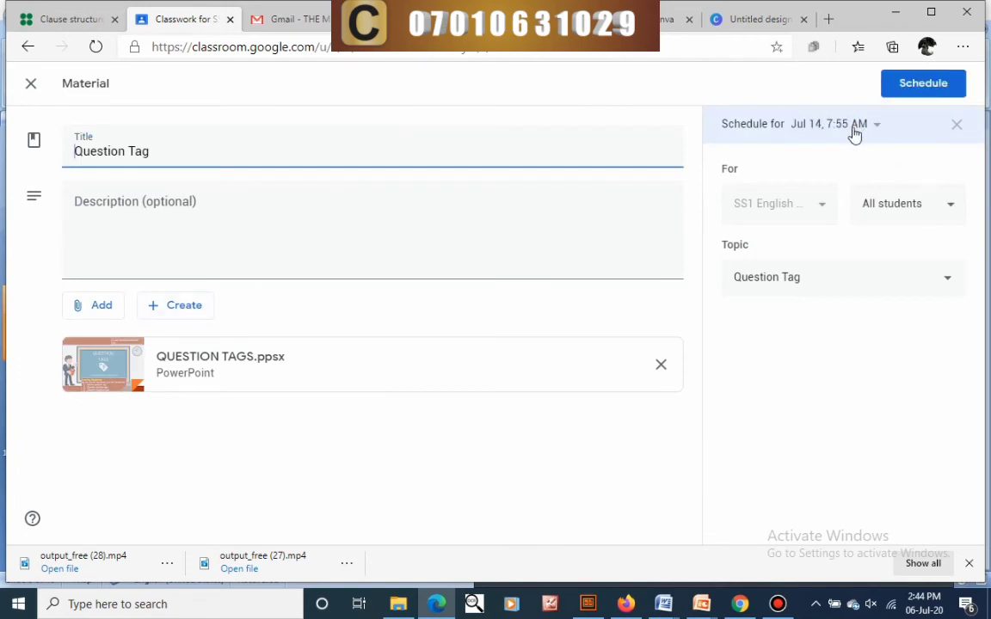
pyautogui.click(875, 124)
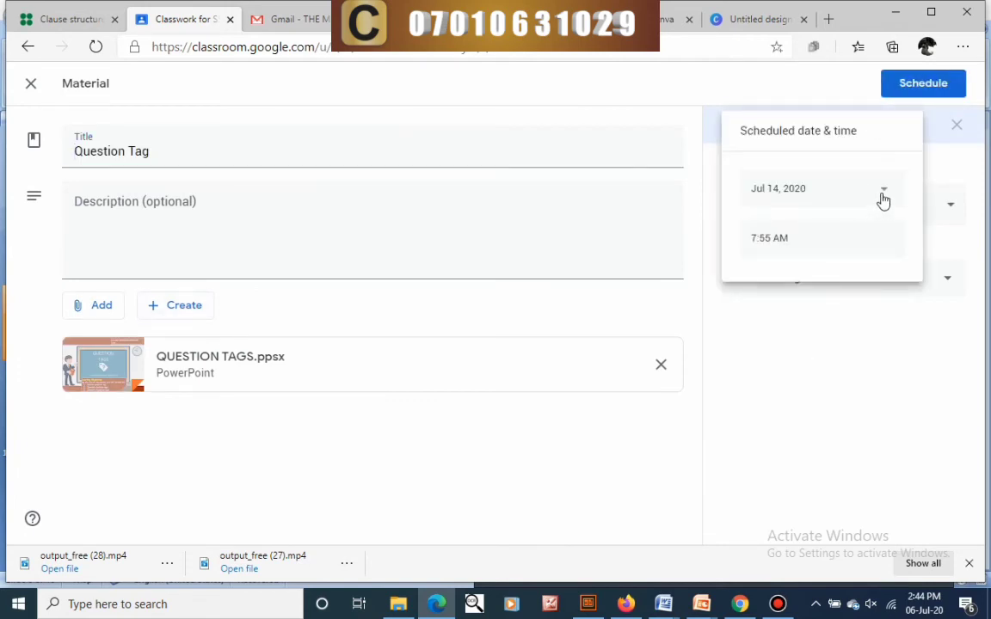
pyautogui.click(964, 125)
pyautogui.click(958, 125)
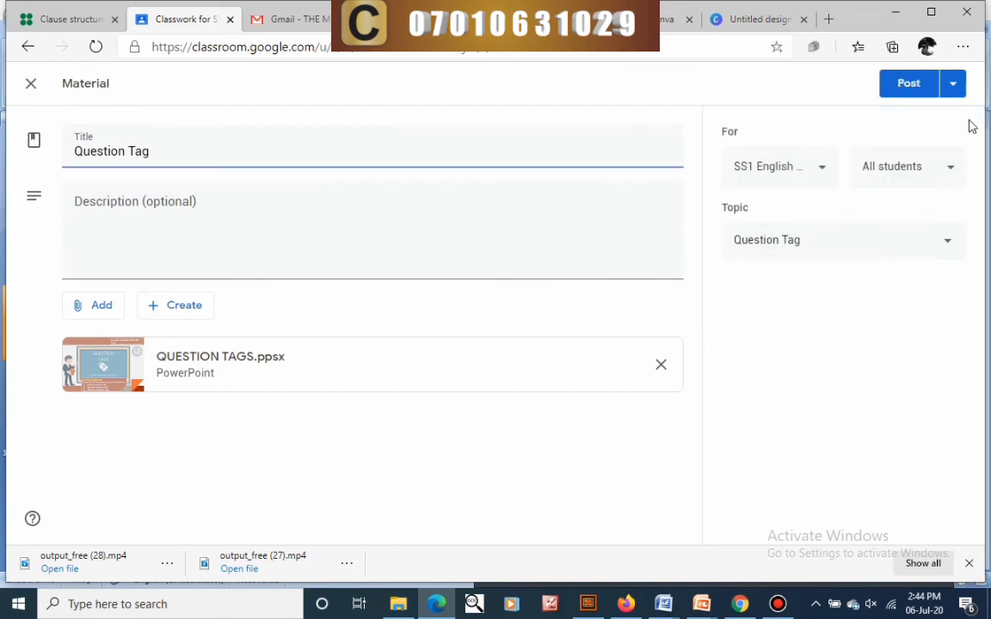
pyautogui.click(906, 86)
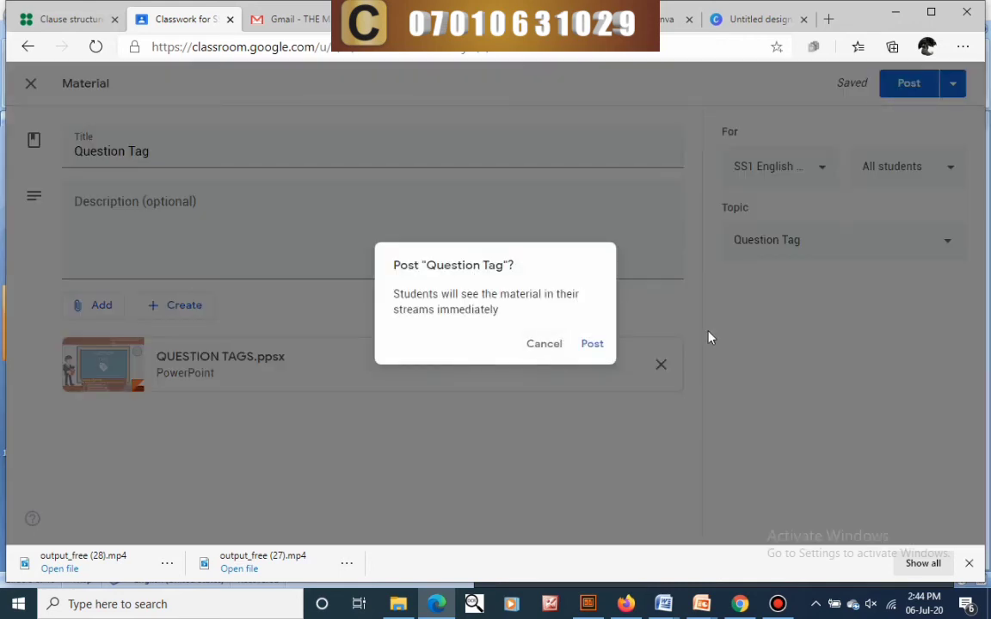
pyautogui.click(586, 343)
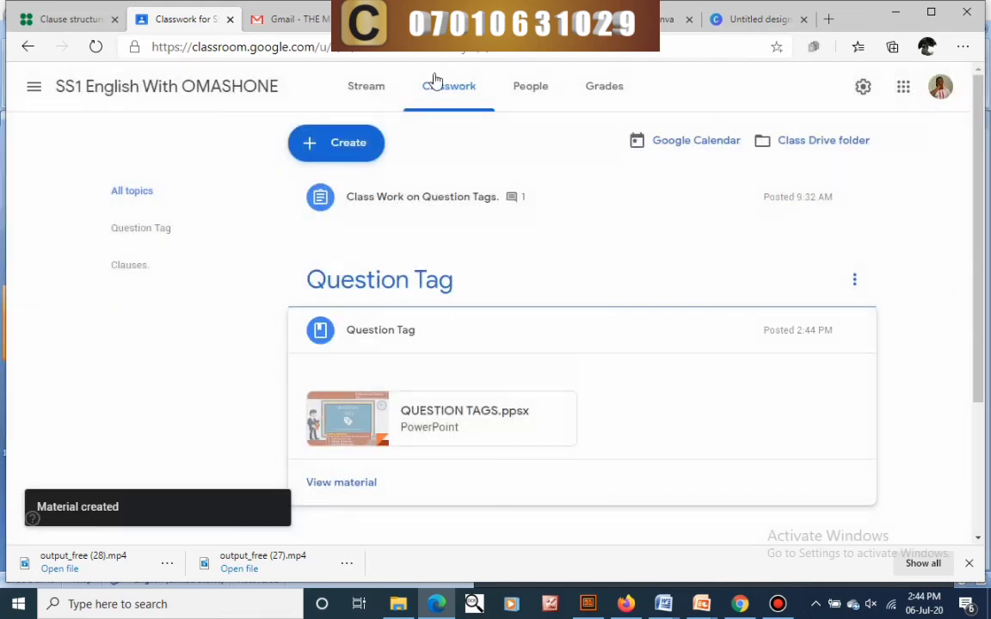
# - Reply 'Yes, you can.' to the student's comment on the Zoom meeting post in Stream
pyautogui.click(366, 87)
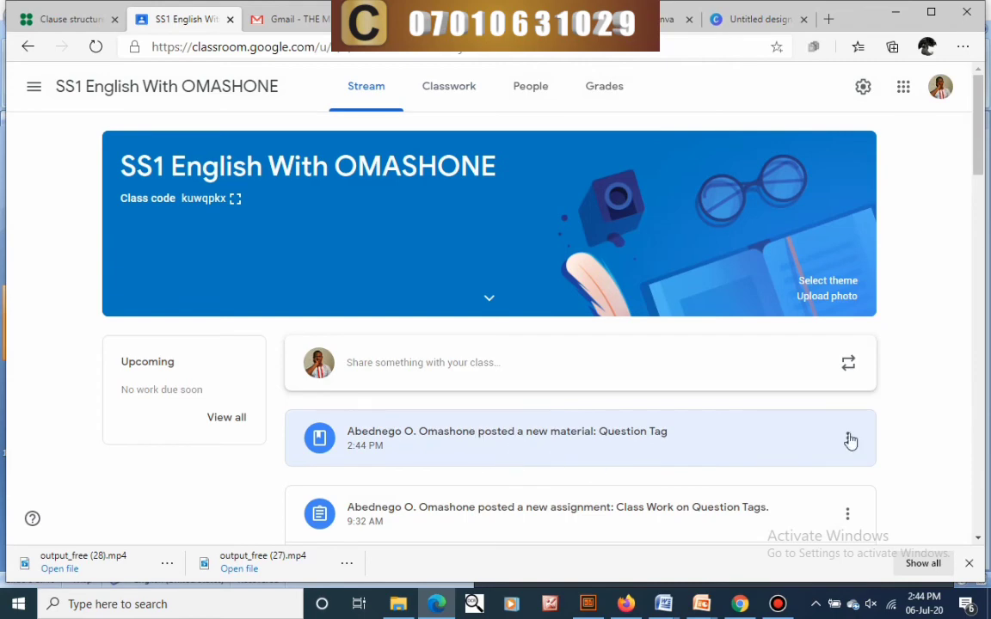
pyautogui.scroll(-3, 526, 336)
pyautogui.scroll(-2, 462, 335)
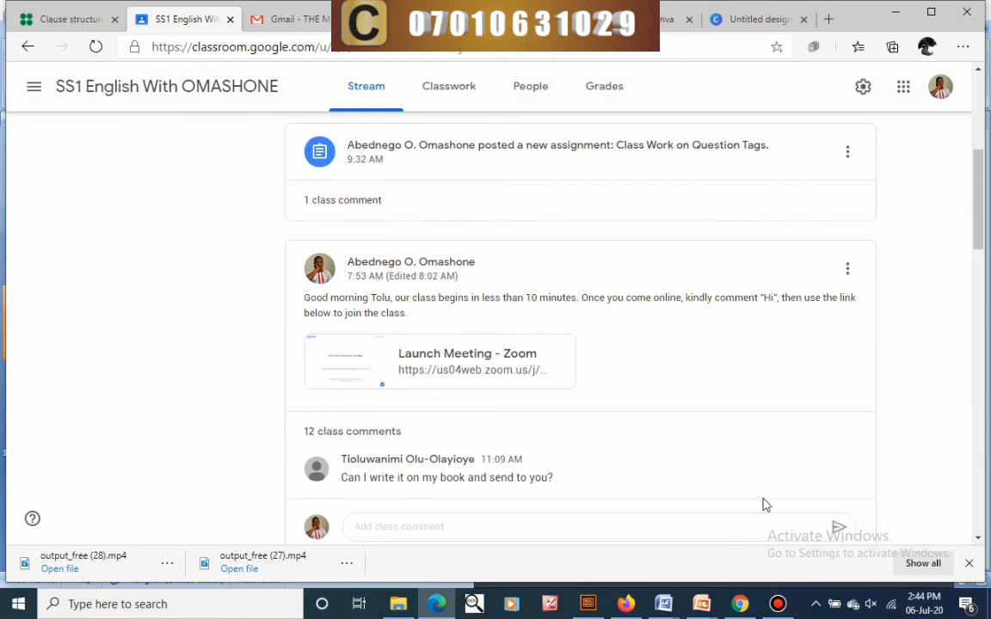
pyautogui.click(822, 466)
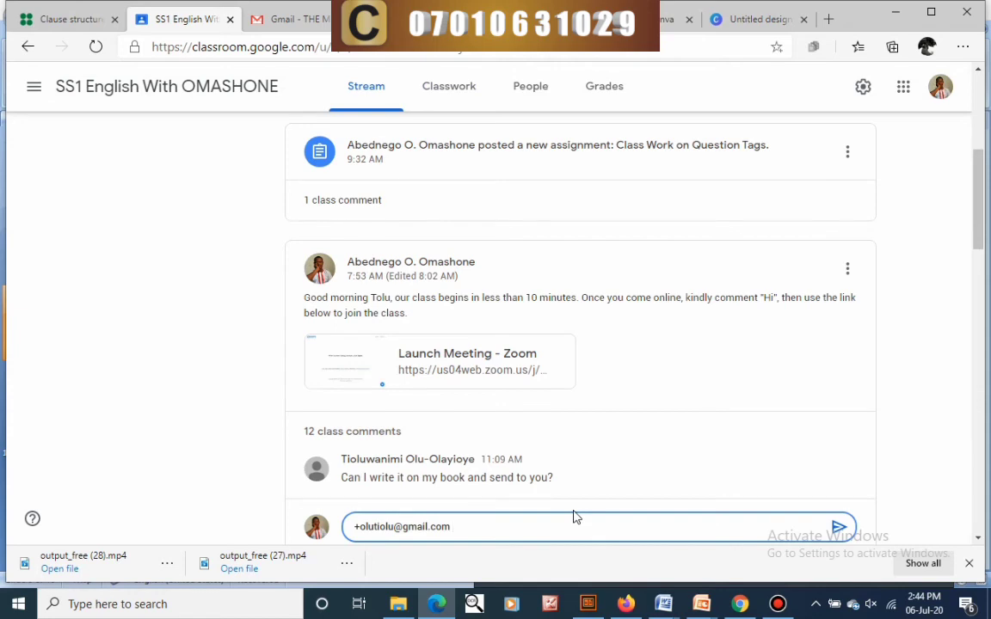
pyautogui.write('Yes, you can.')
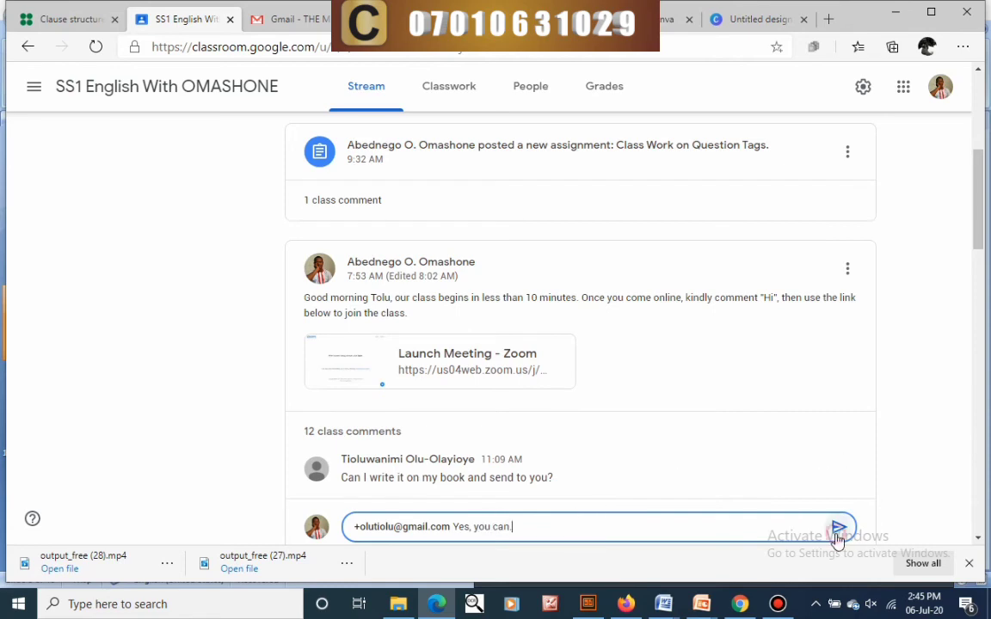
pyautogui.click(839, 528)
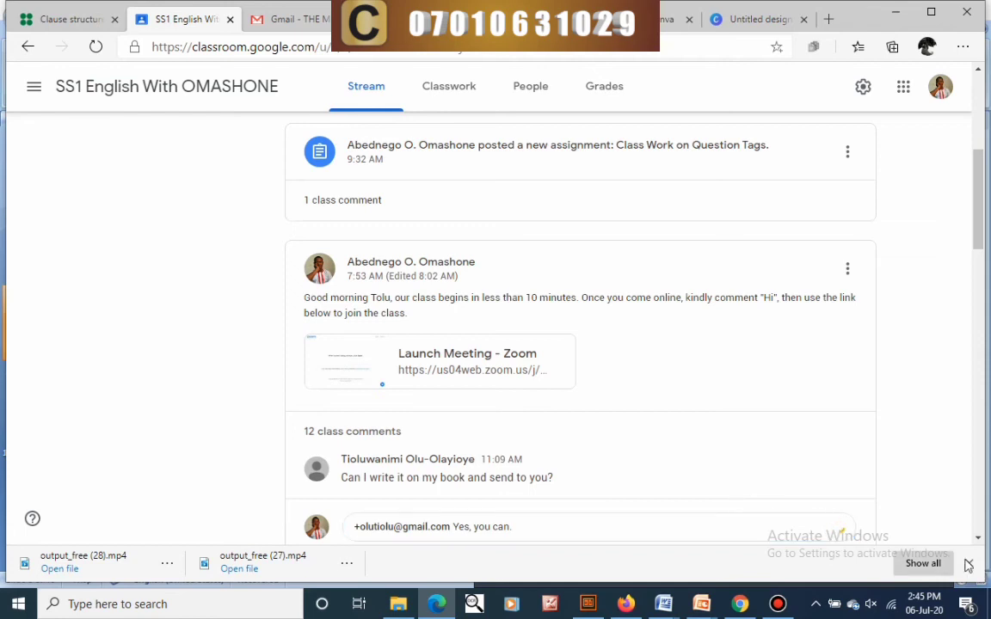
pyautogui.click(968, 565)
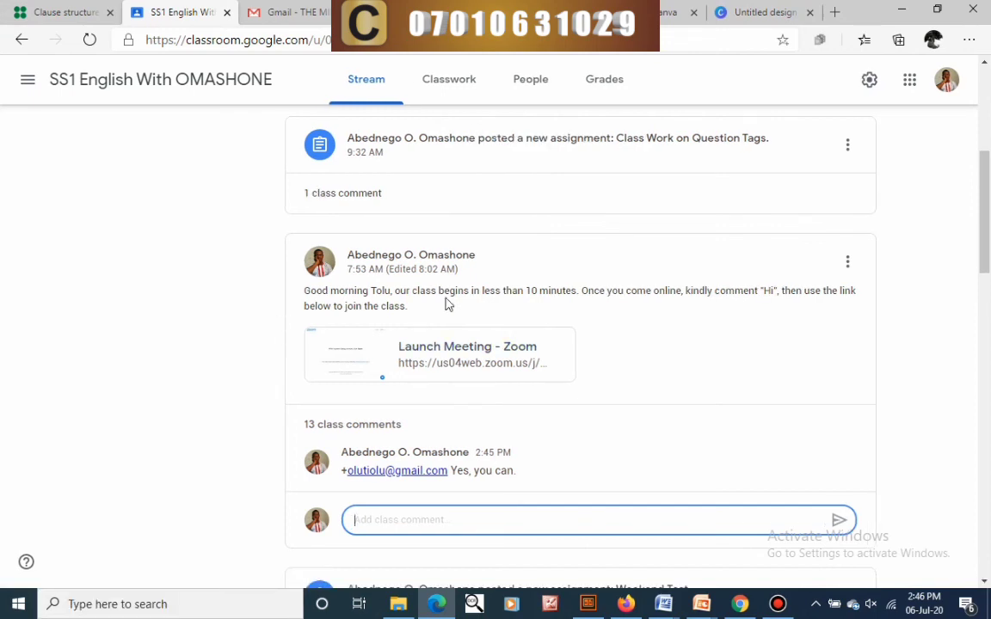
# - Minimize the Edge window to reveal the My webinar class stream in the other browser
pyautogui.click(911, 9)
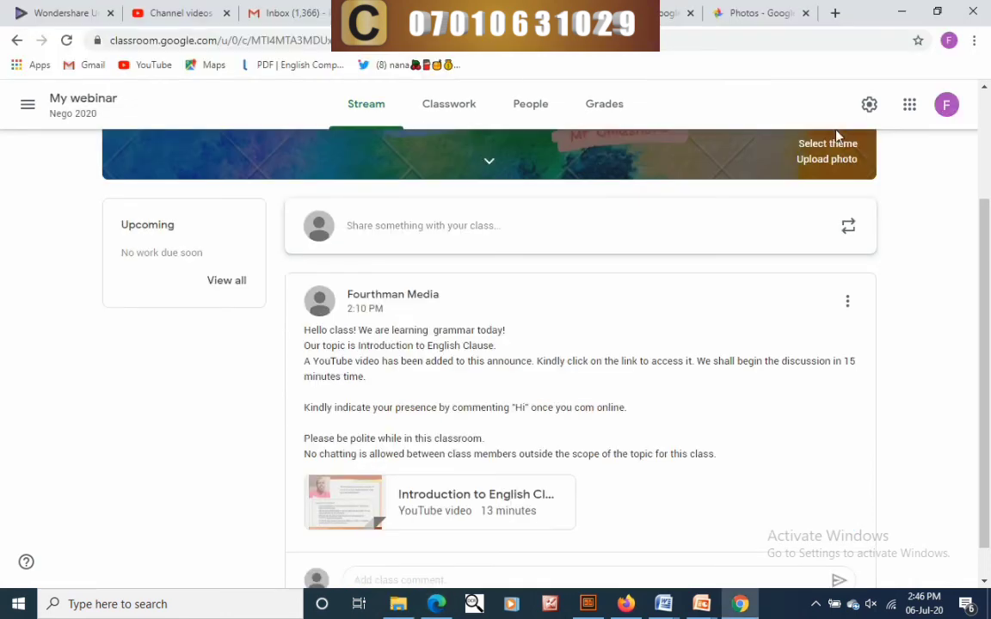
# - In the student's Firefox window, open the Introduction to English Clause YouTube video from the announcement
pyautogui.click(625, 604)
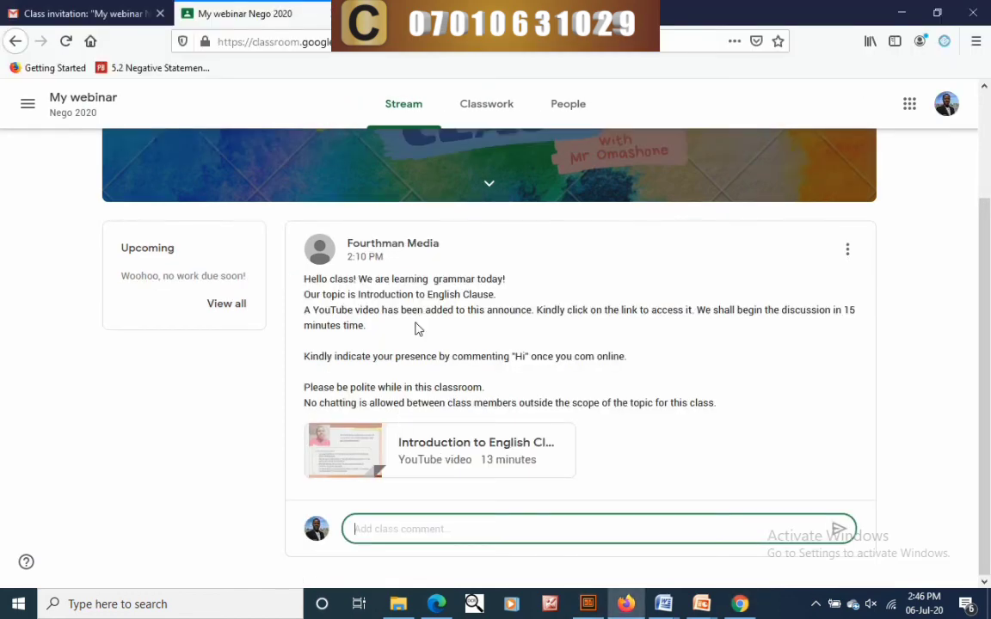
pyautogui.click(431, 445)
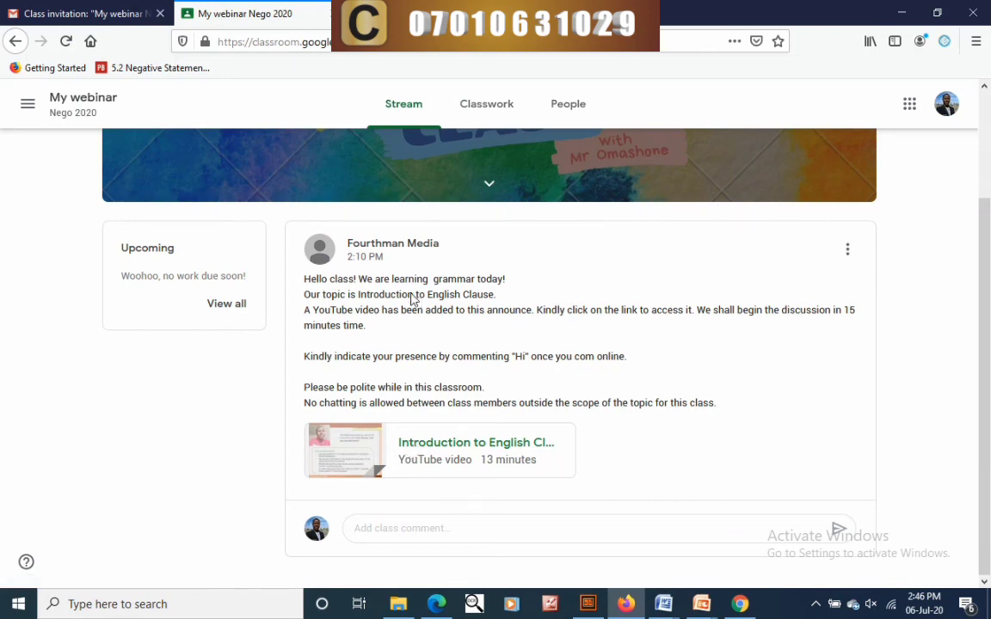
pyautogui.click(414, 299)
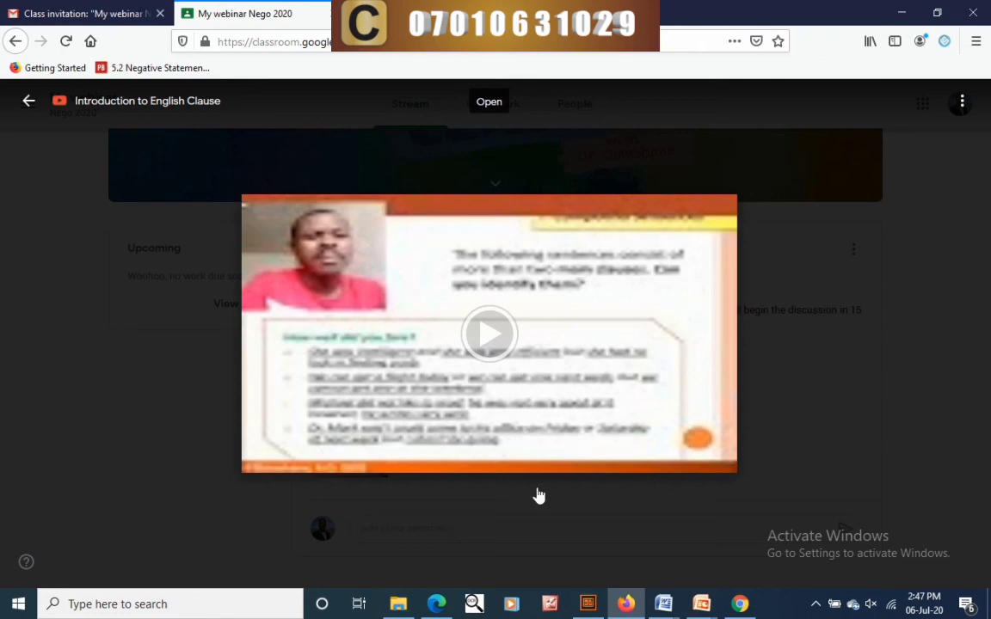
# - Start playback of the 13:45 Introduction to English Clause video in the viewer
pyautogui.click(489, 341)
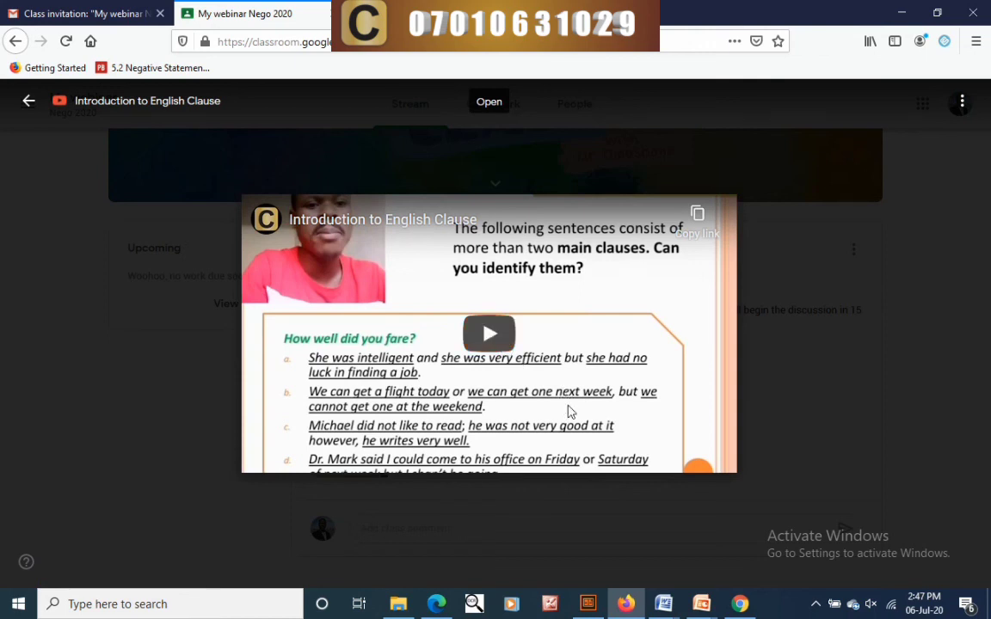
pyautogui.click(568, 412)
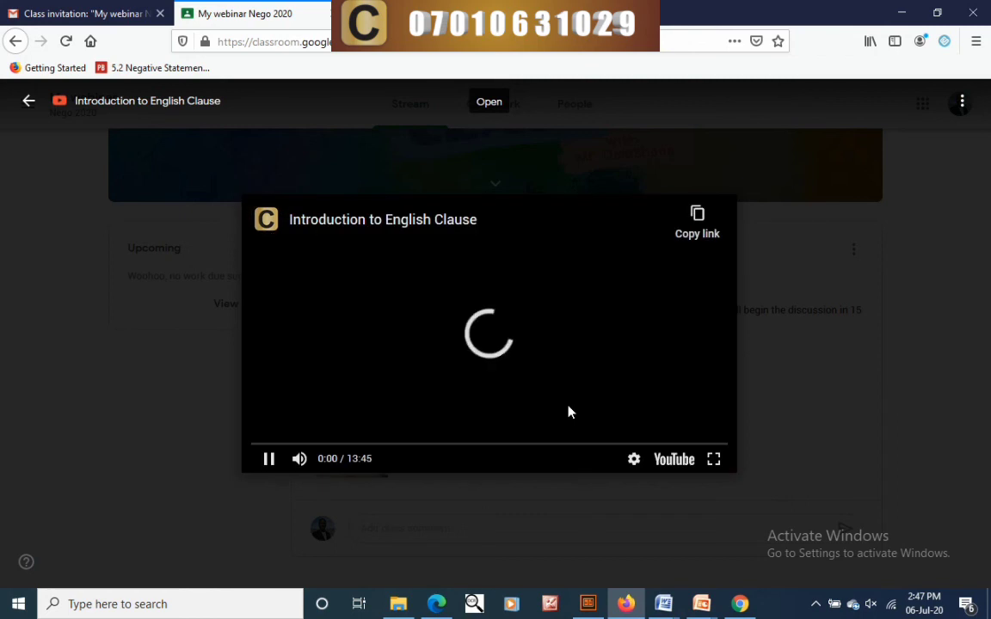